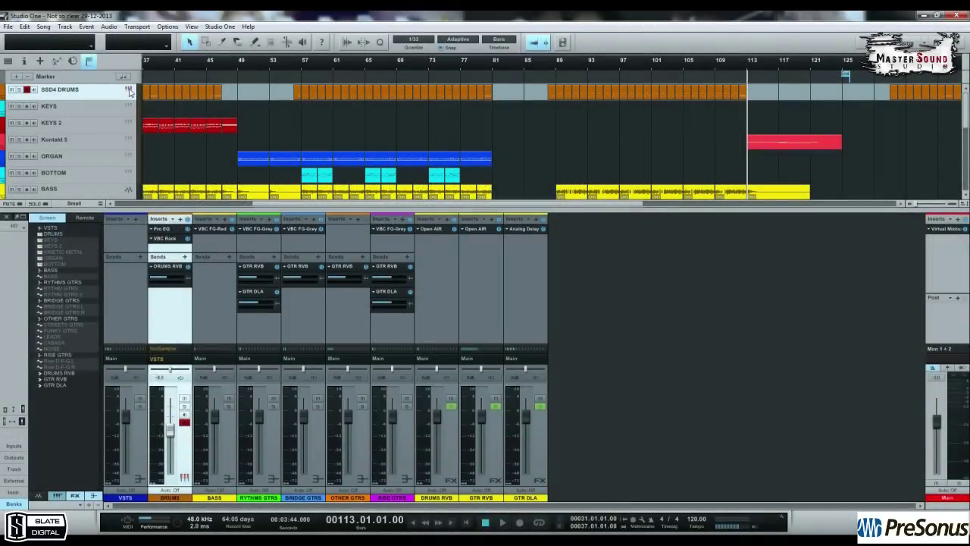
# Check the SSD4, VBC Rack, Virtual Mixbus, Open AIR and Pro EQ plugin windows in turn
pyautogui.click(129, 90)
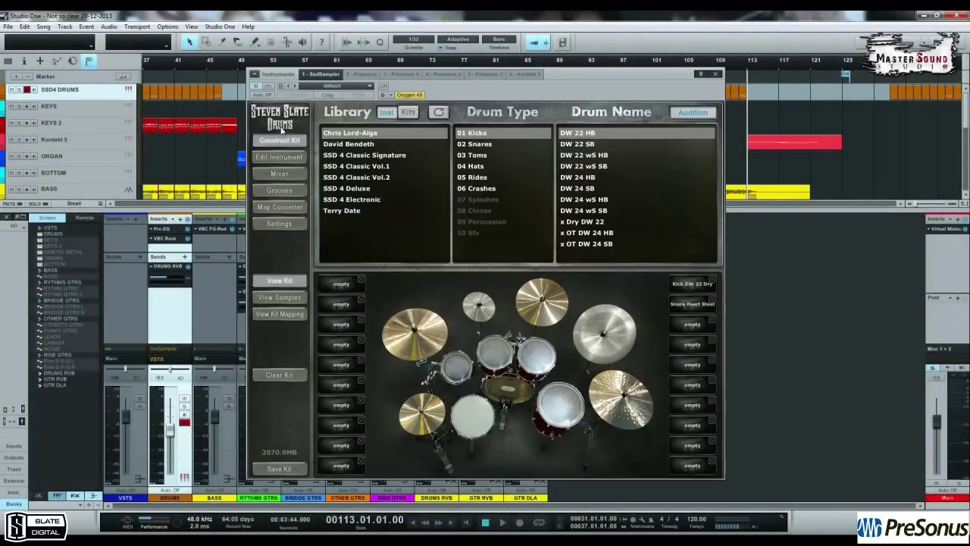
pyautogui.click(721, 74)
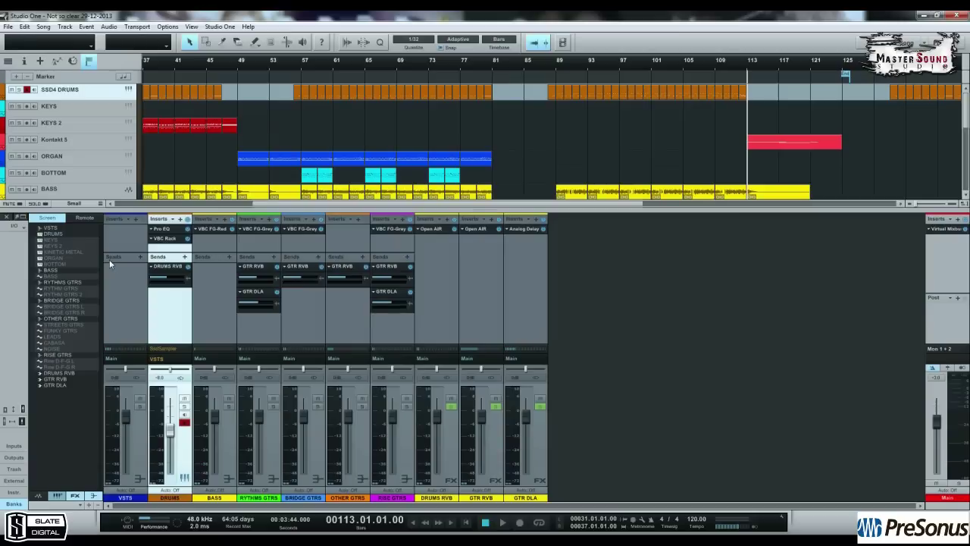
pyautogui.click(169, 240)
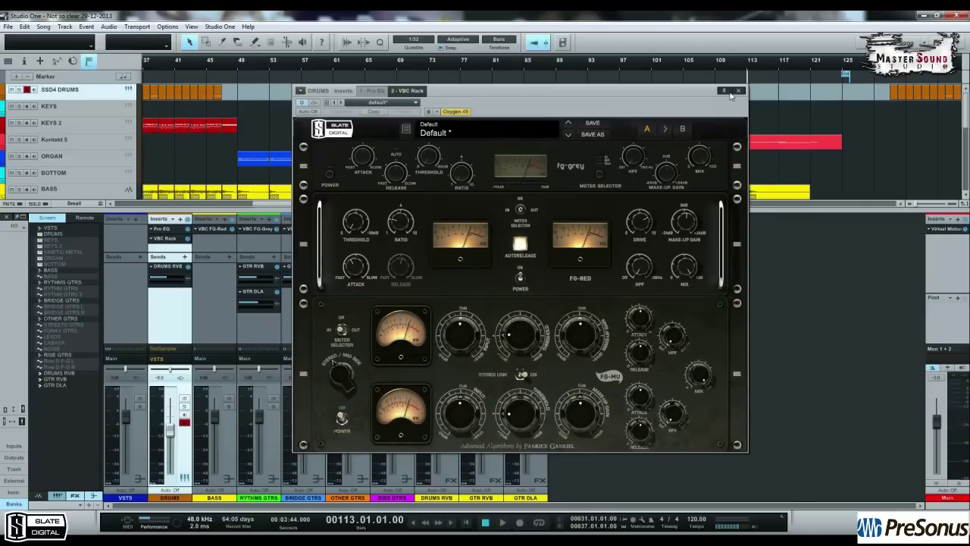
pyautogui.click(738, 91)
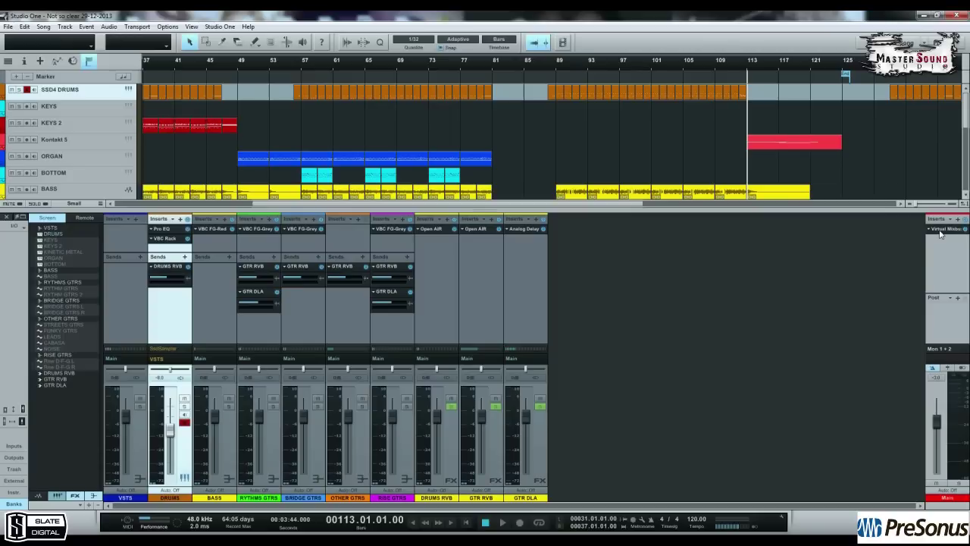
pyautogui.click(939, 231)
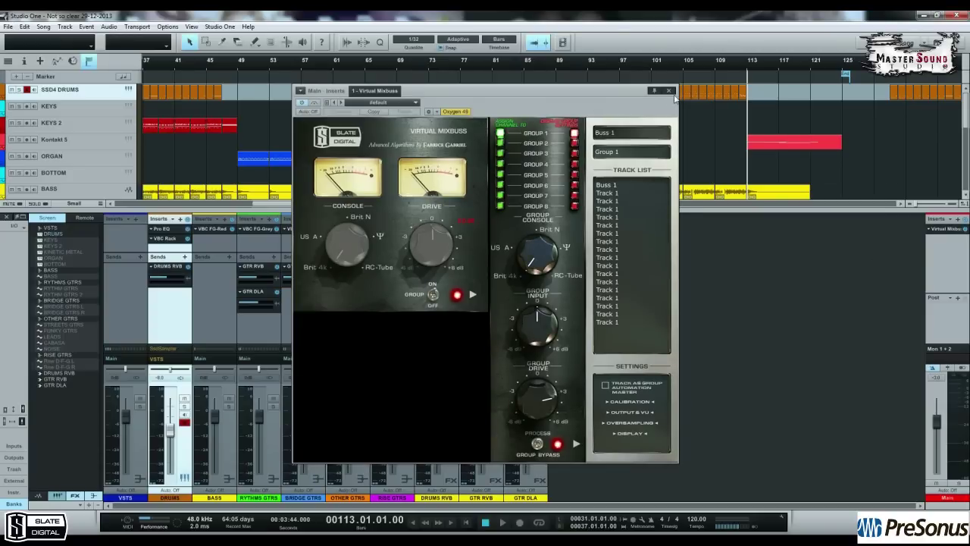
pyautogui.click(670, 92)
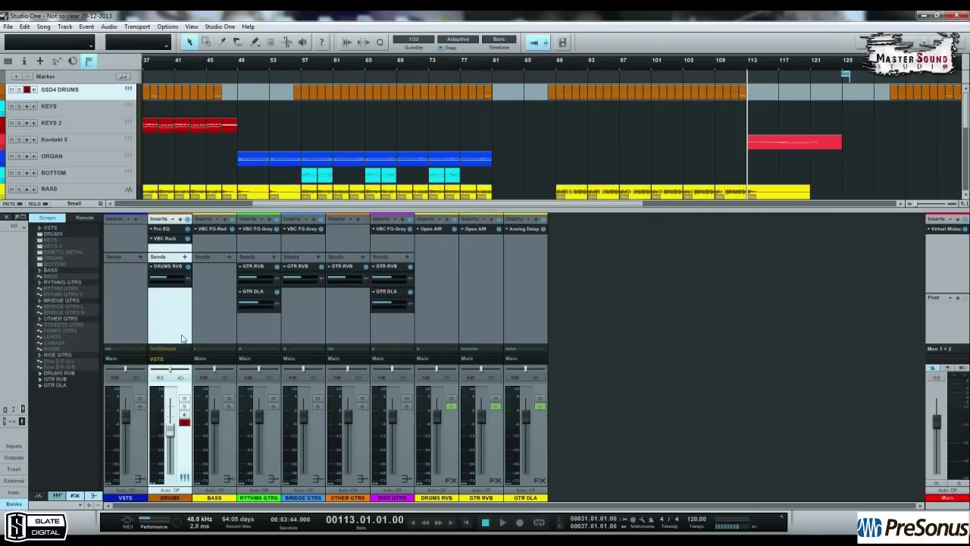
pyautogui.click(430, 229)
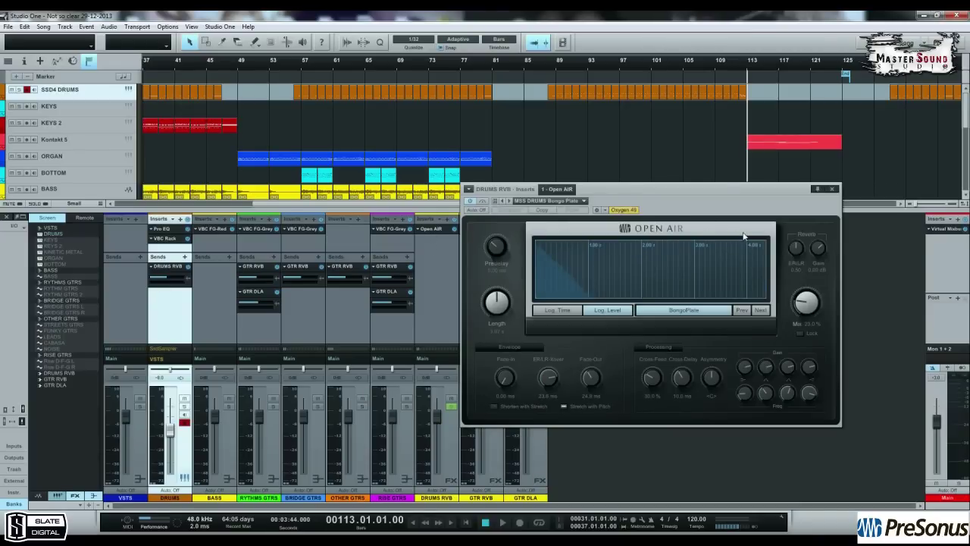
pyautogui.click(835, 190)
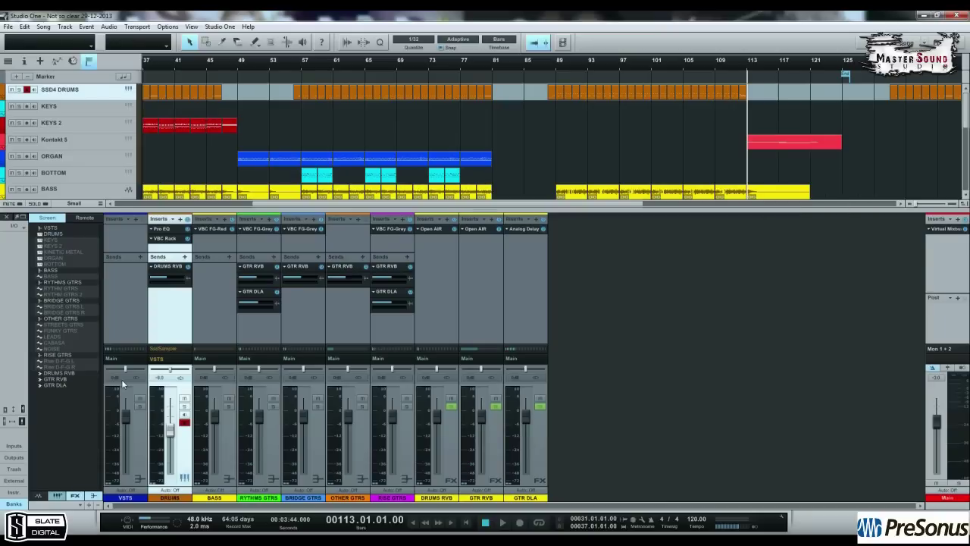
pyautogui.click(163, 229)
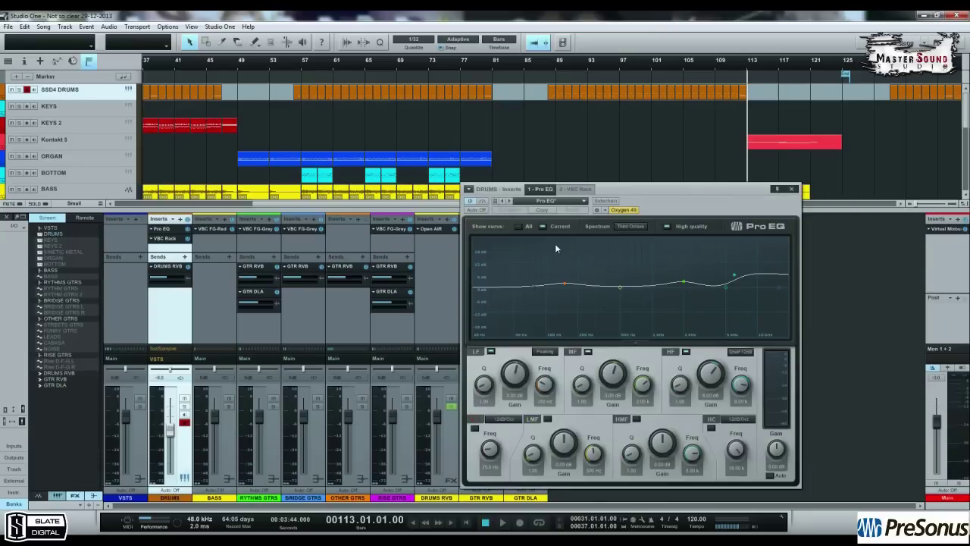
pyautogui.click(792, 189)
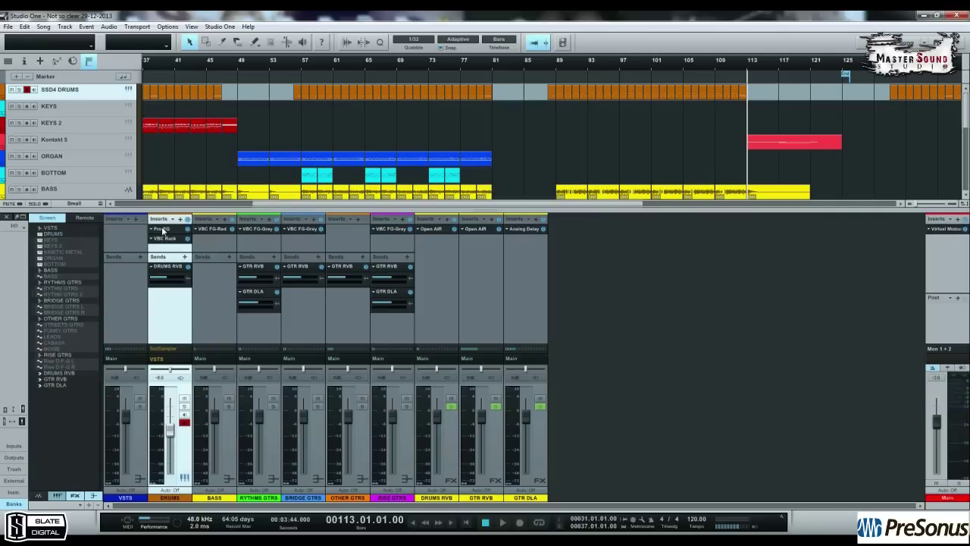
# Move the song position on the ruler, then check the Main output's Virtual Mixbus
pyautogui.click(149, 62)
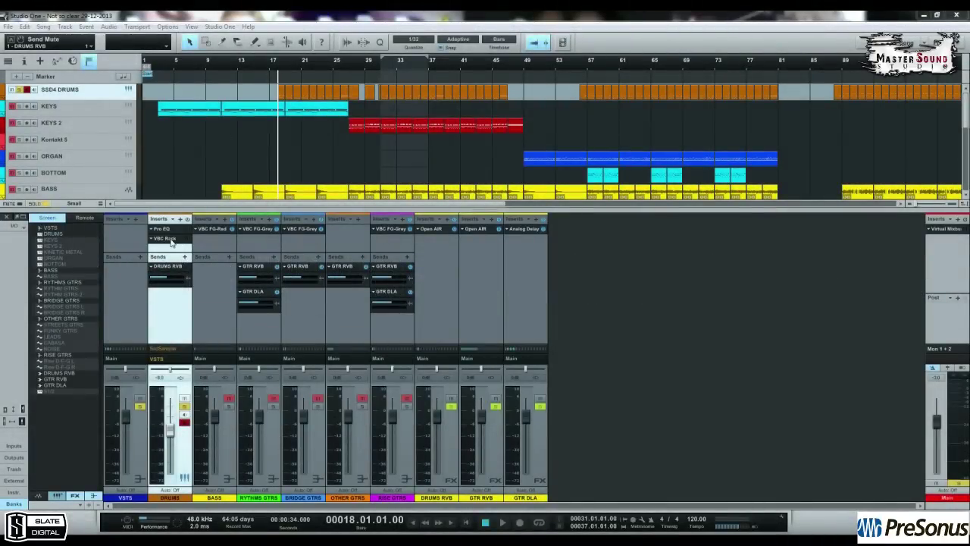
pyautogui.click(947, 228)
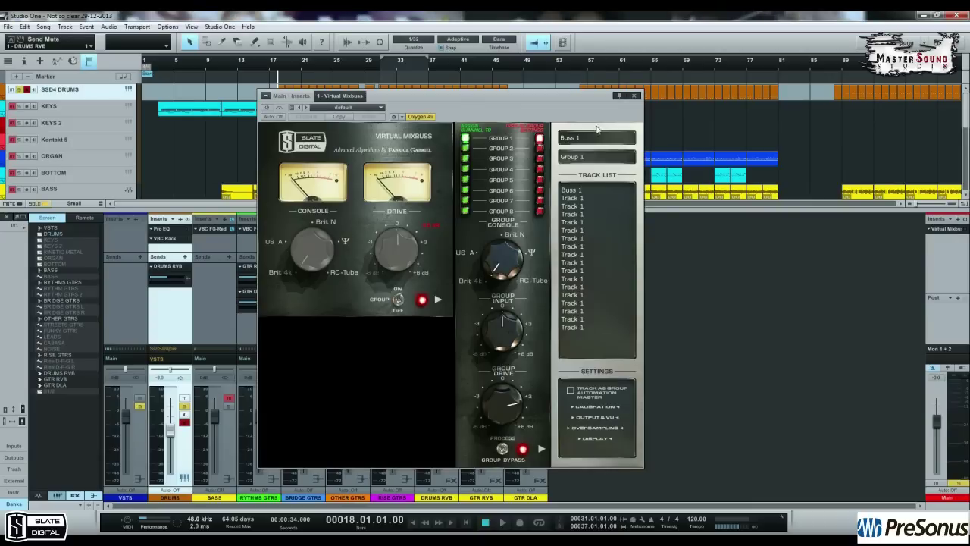
pyautogui.click(635, 95)
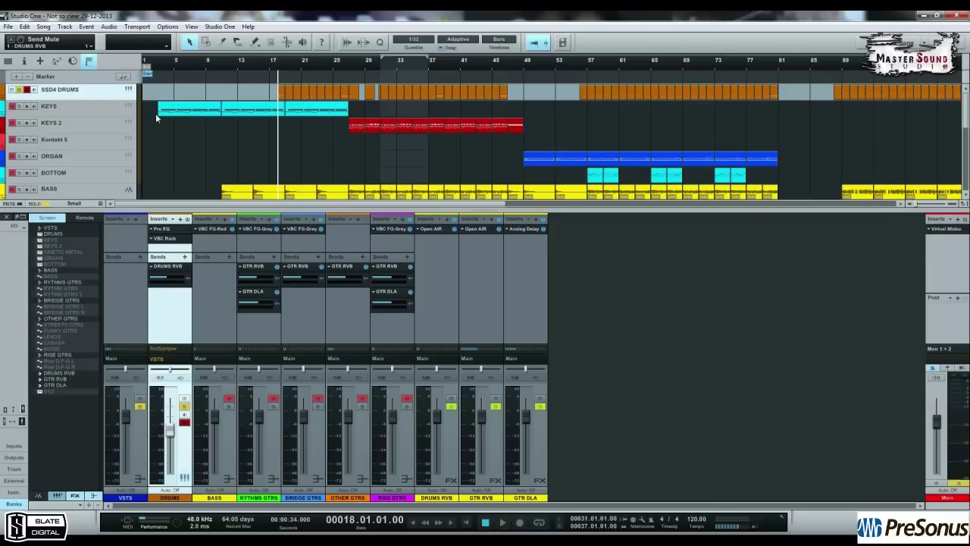
pyautogui.click(128, 89)
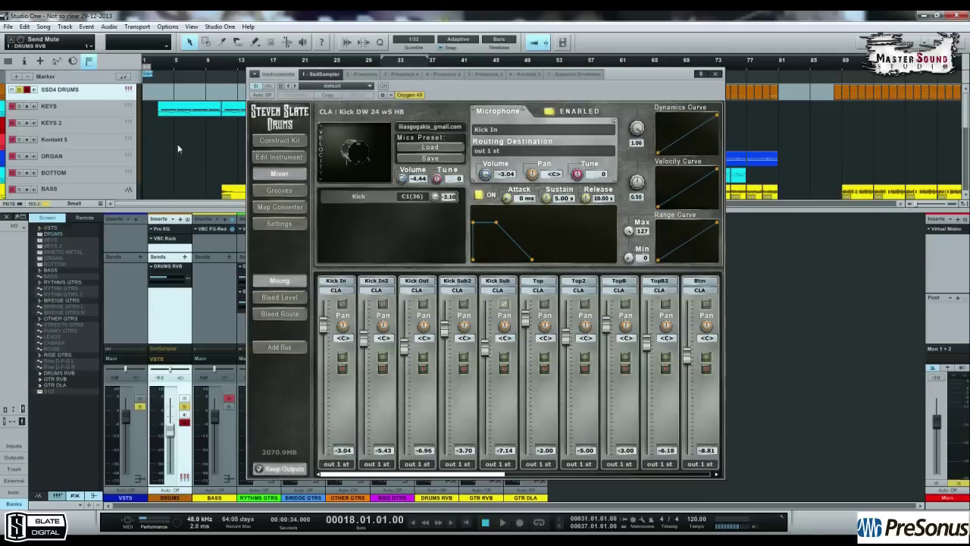
pyautogui.click(713, 73)
pyautogui.press('space')
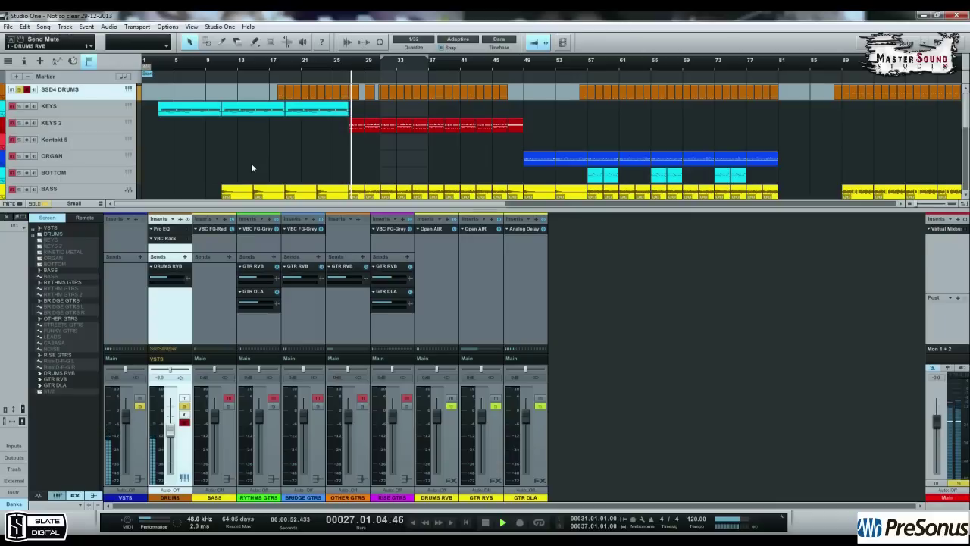
pyautogui.press('space')
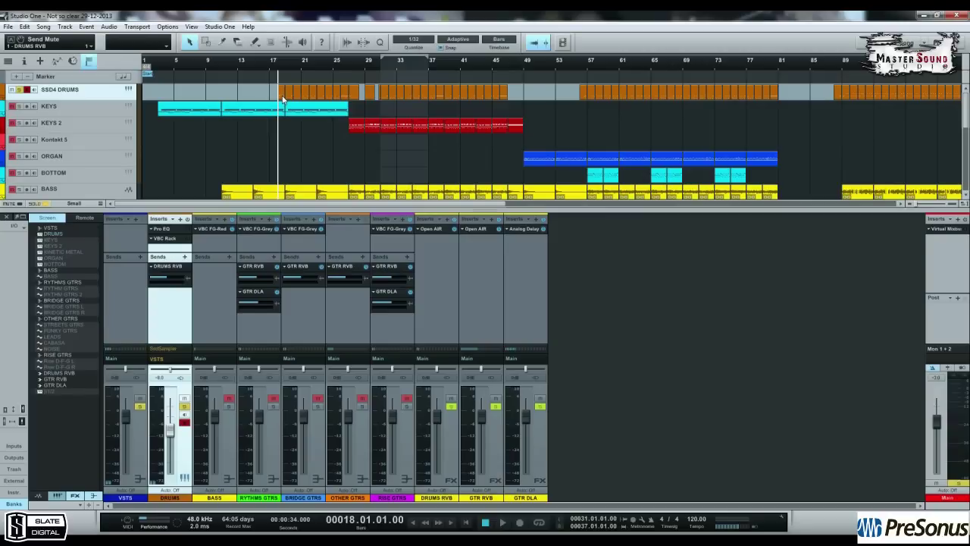
pyautogui.click(129, 90)
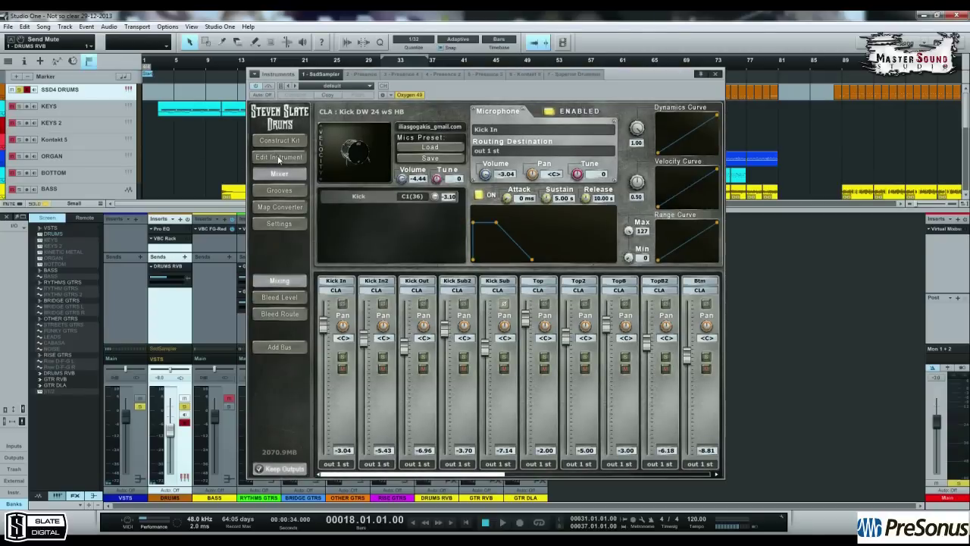
# View the SSD4 Construct Kit page, return to its Mixer and scroll through the strips
pyautogui.click(281, 144)
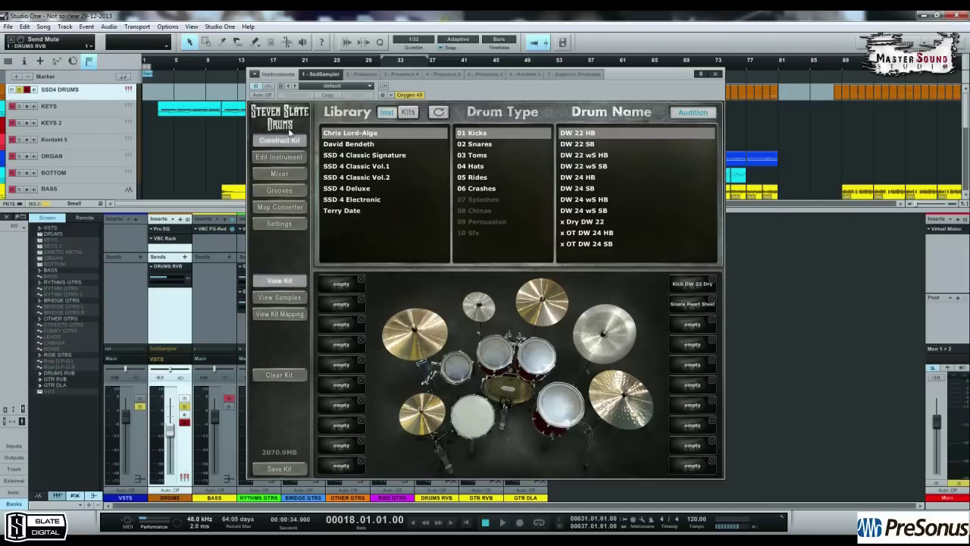
pyautogui.click(280, 175)
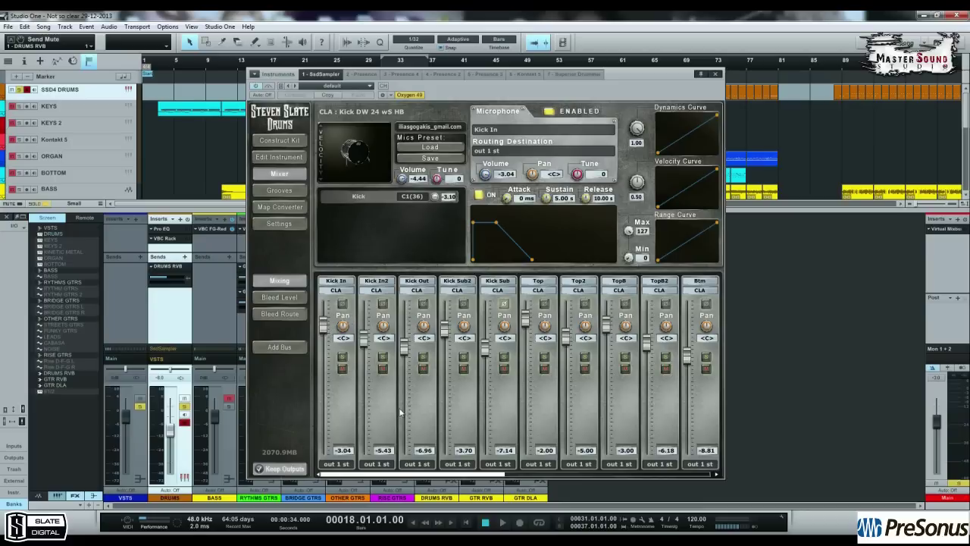
pyautogui.moveTo(383, 474); pyautogui.dragTo(464, 472)
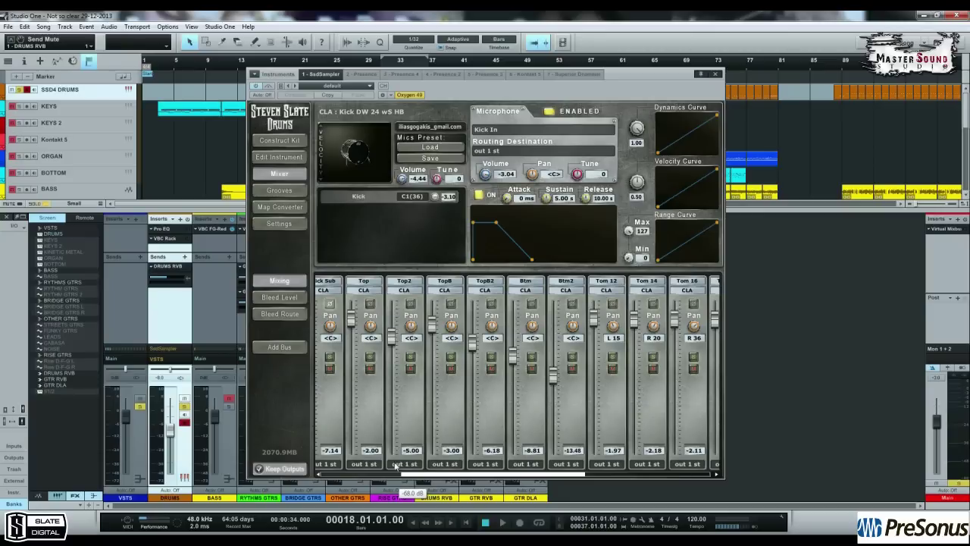
pyautogui.moveTo(419, 476); pyautogui.dragTo(553, 476)
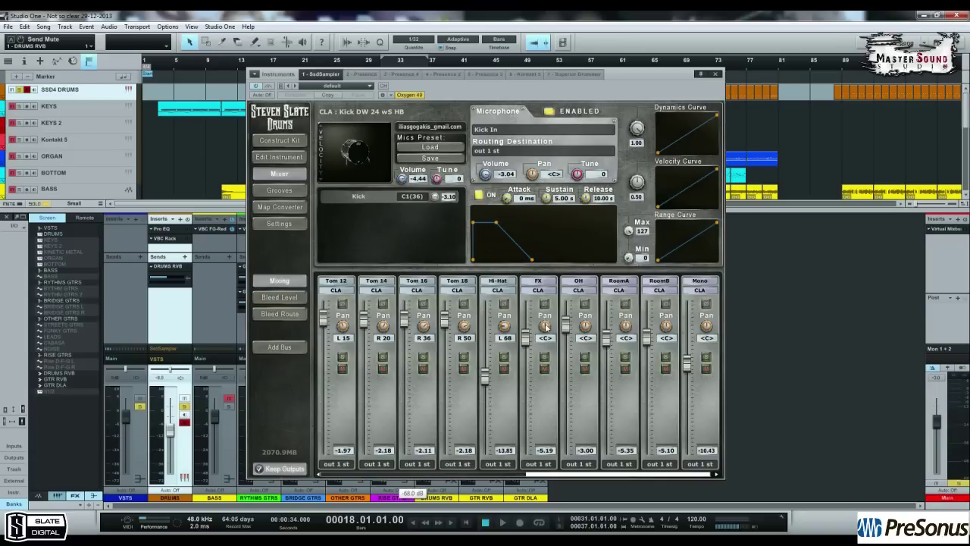
# Select the FX strip in the SSD4 mixer and bring up the DRUMS channel's Pro EQ
pyautogui.click(540, 395)
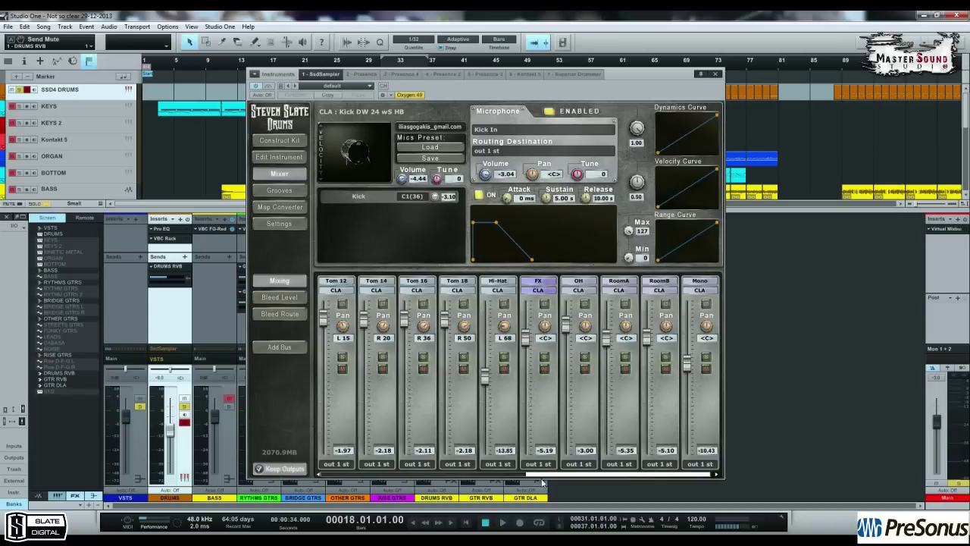
pyautogui.moveTo(544, 476); pyautogui.dragTo(338, 477)
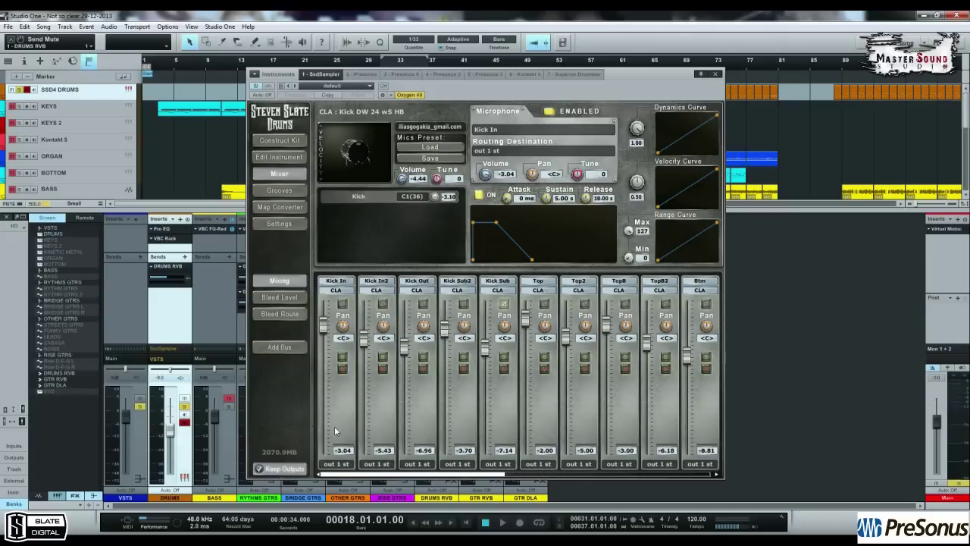
pyautogui.moveTo(434, 477); pyautogui.dragTo(604, 476)
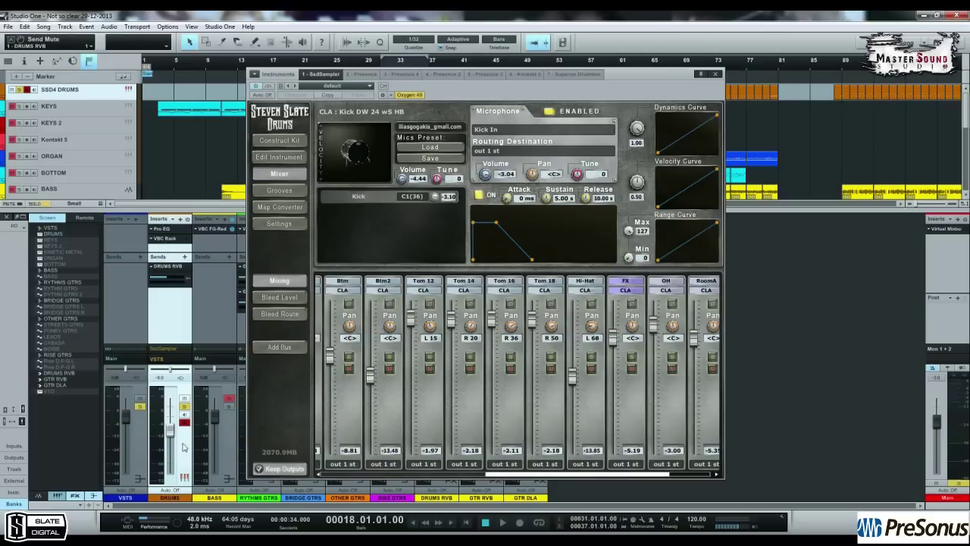
pyautogui.click(169, 232)
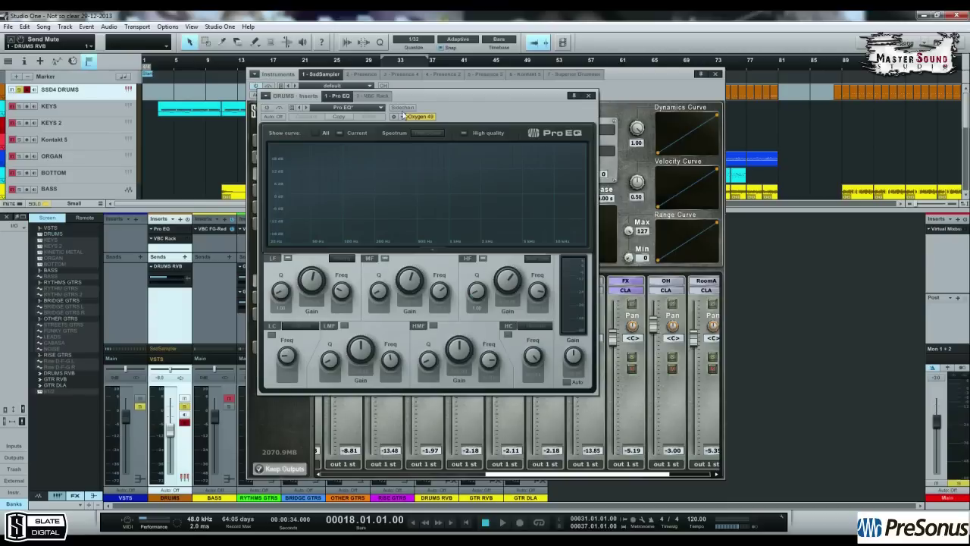
# Move the Pro EQ window aside and switch the EQ's processing on
pyautogui.moveTo(433, 97); pyautogui.dragTo(398, 186)
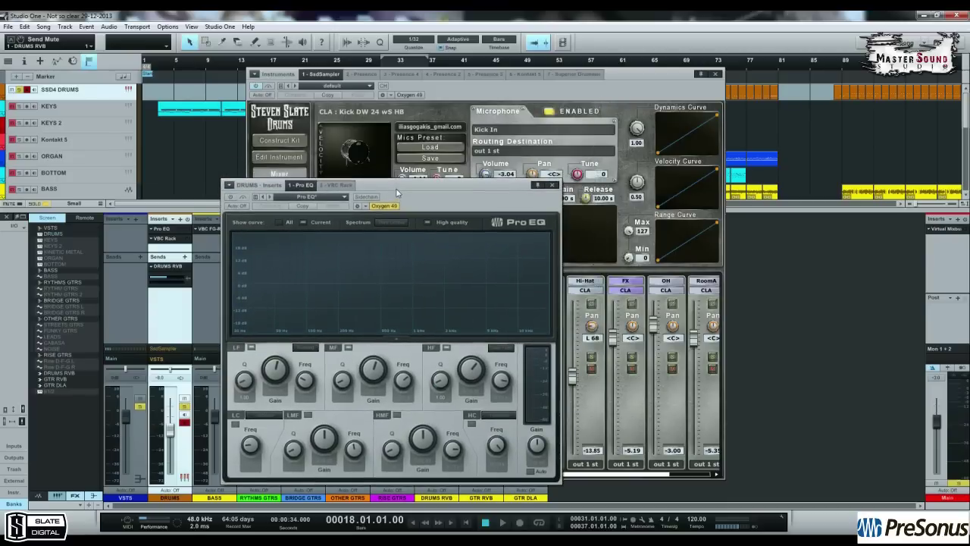
pyautogui.click(230, 198)
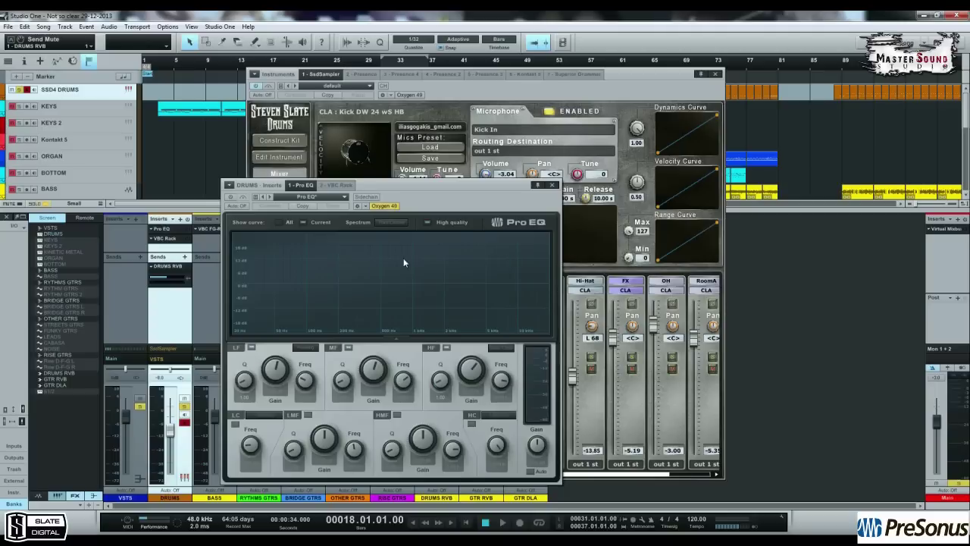
pyautogui.click(231, 198)
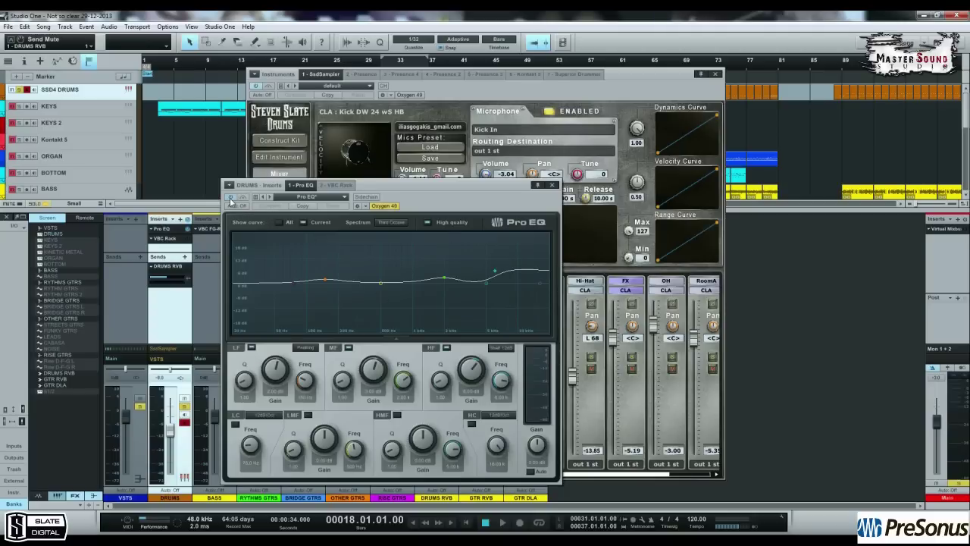
# Set the Pro EQ's high-frequency band gain to 4.00 dB
pyautogui.click(470, 392)
pyautogui.press('BackSpace')
pyautogui.write('4')
pyautogui.press('Return')
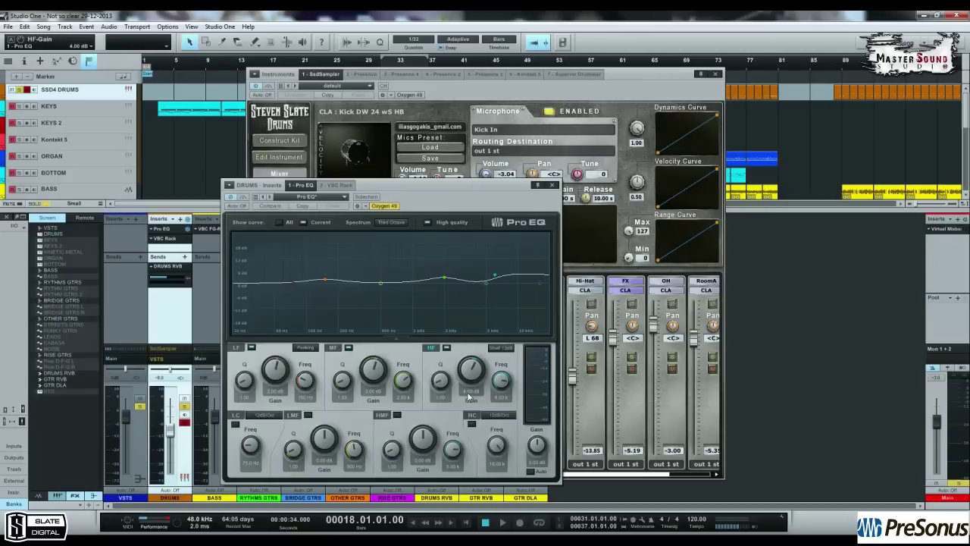
# Move the drum sampler window aside and bring the Pro EQ back in front
pyautogui.click(619, 78)
pyautogui.moveTo(619, 78); pyautogui.dragTo(752, 83)
pyautogui.click(366, 192)
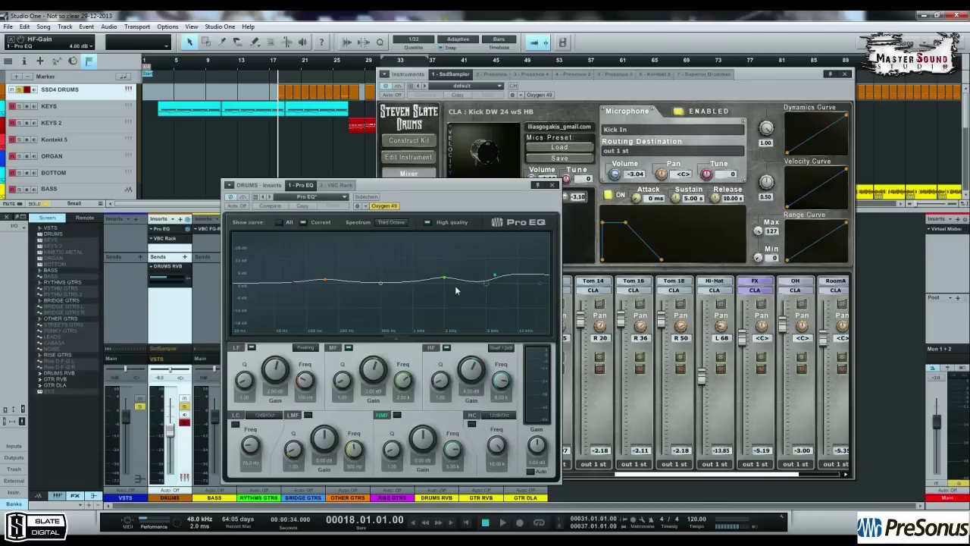
# Reposition the drum sampler window and close the Pro EQ
pyautogui.click(619, 478)
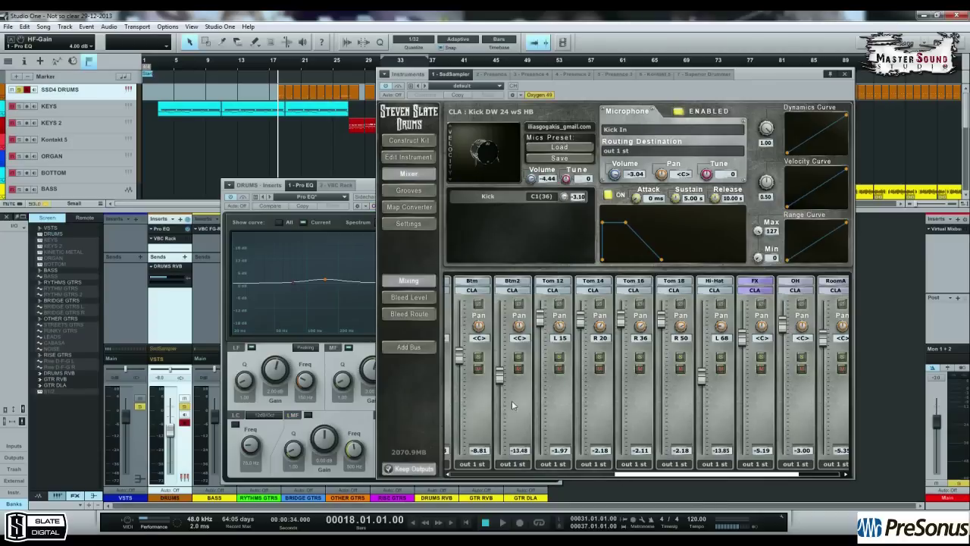
pyautogui.moveTo(625, 478); pyautogui.dragTo(457, 485)
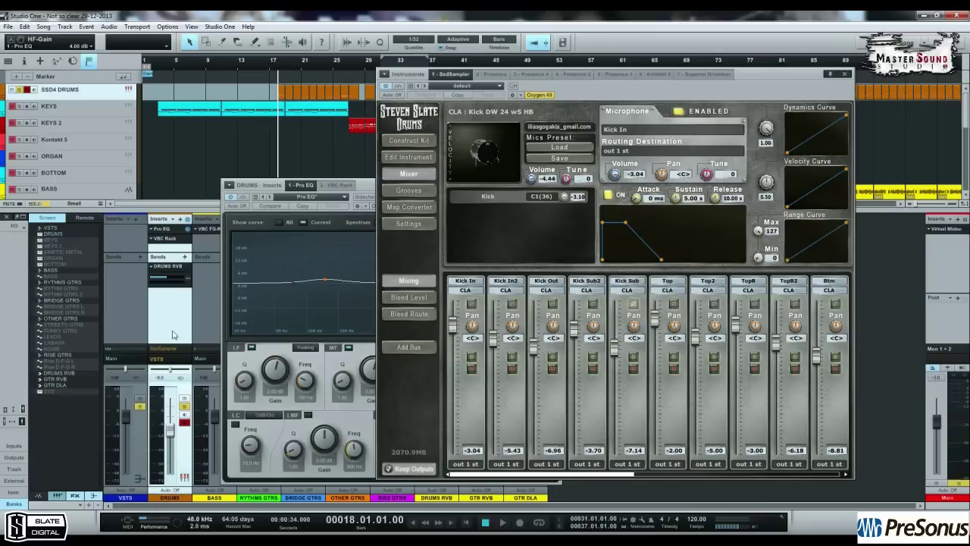
pyautogui.click(277, 187)
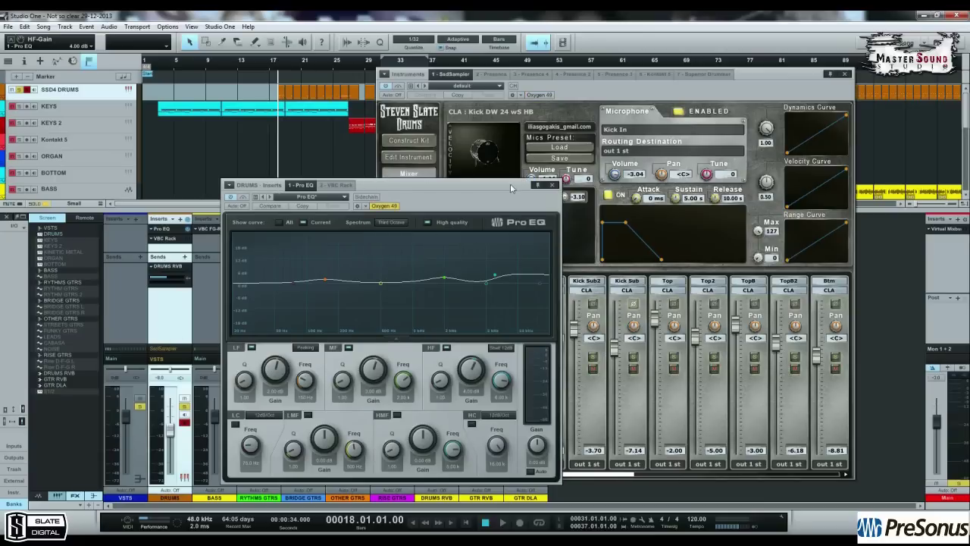
pyautogui.click(553, 184)
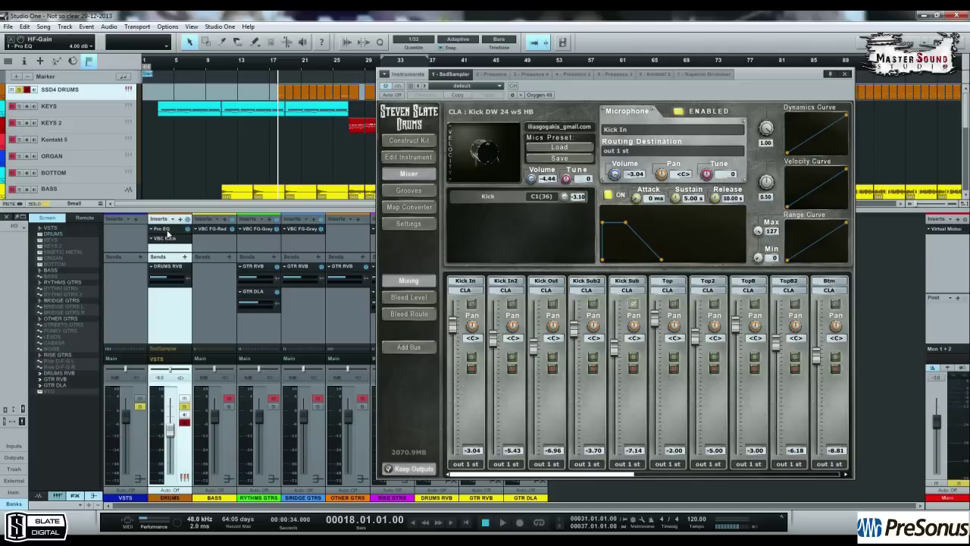
# Audition the drums from bar 18 several times, then reopen the DRUMS Pro EQ
pyautogui.press('space')
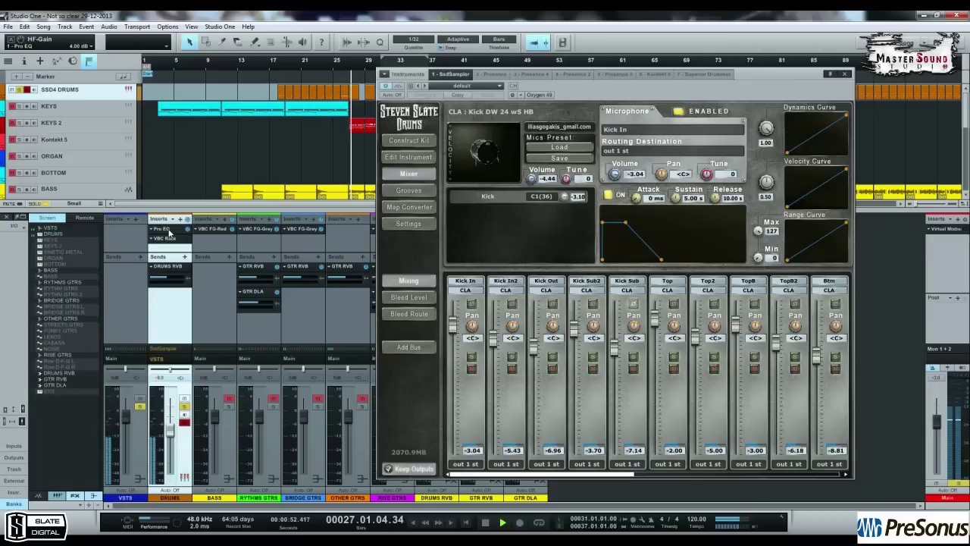
pyautogui.press('space')
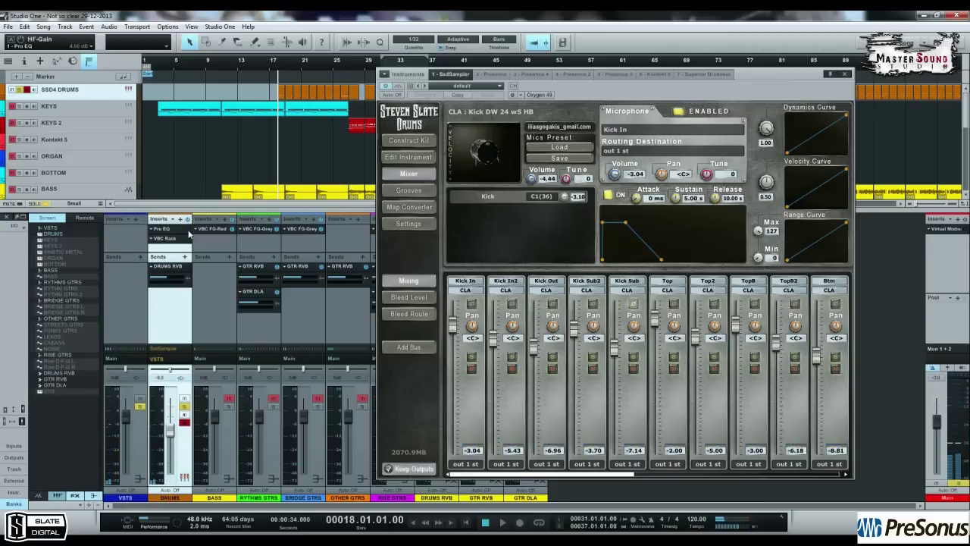
pyautogui.press('space')
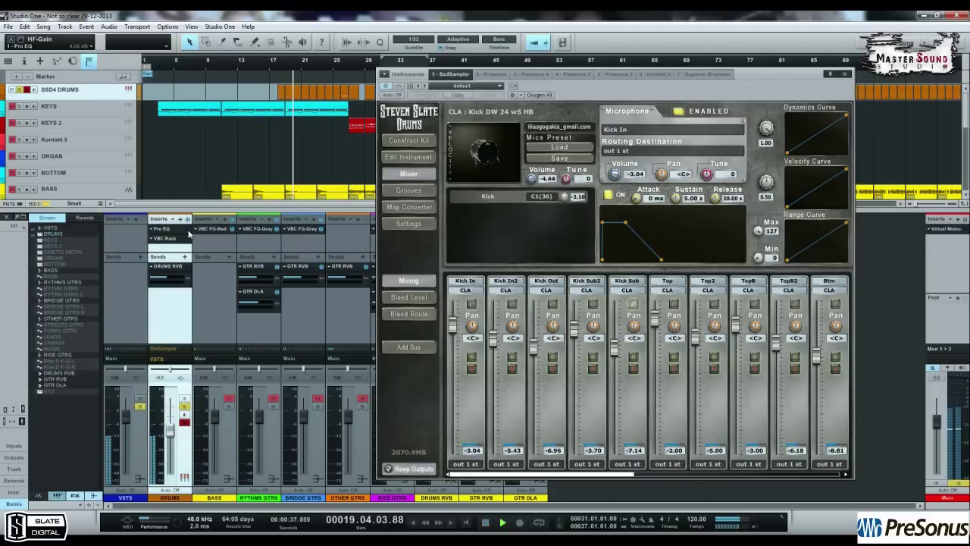
pyautogui.press('space')
pyautogui.press('space')
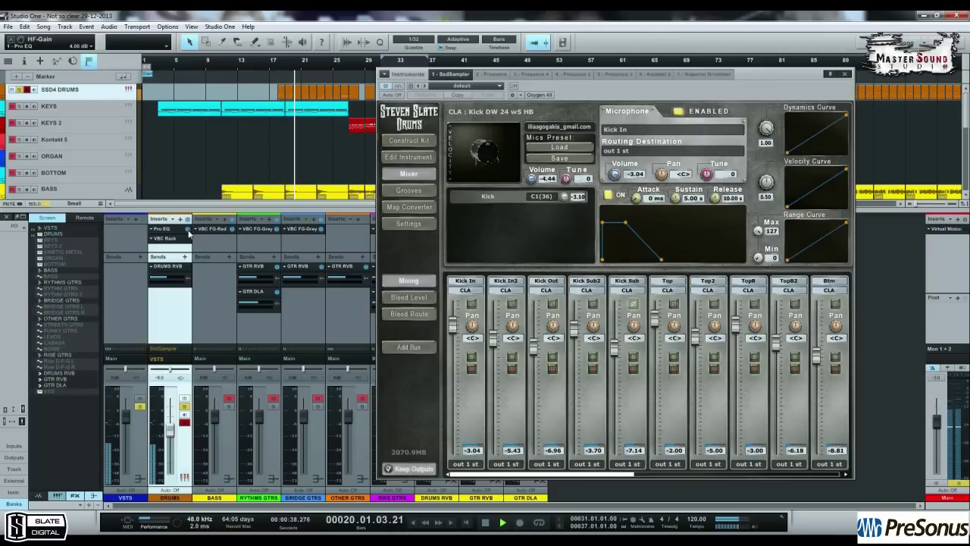
pyautogui.press('space')
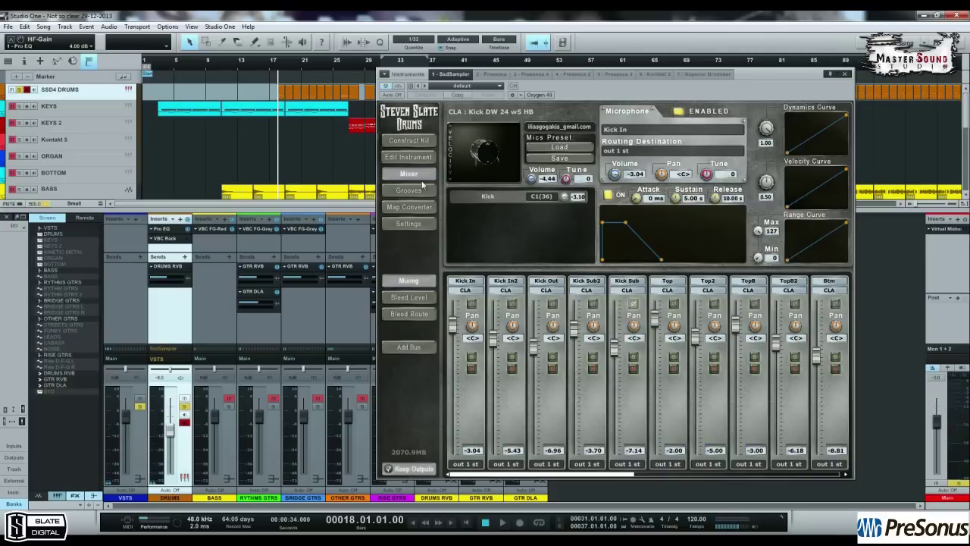
pyautogui.click(160, 228)
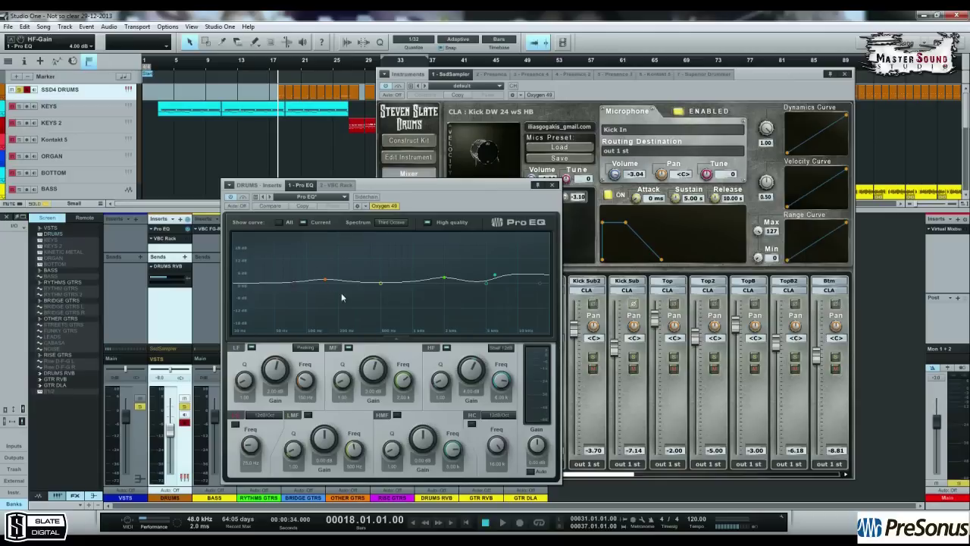
# Select the low-mid EQ band, then close the Pro EQ and Steven Slate Drums windows
pyautogui.click(381, 283)
pyautogui.click(553, 185)
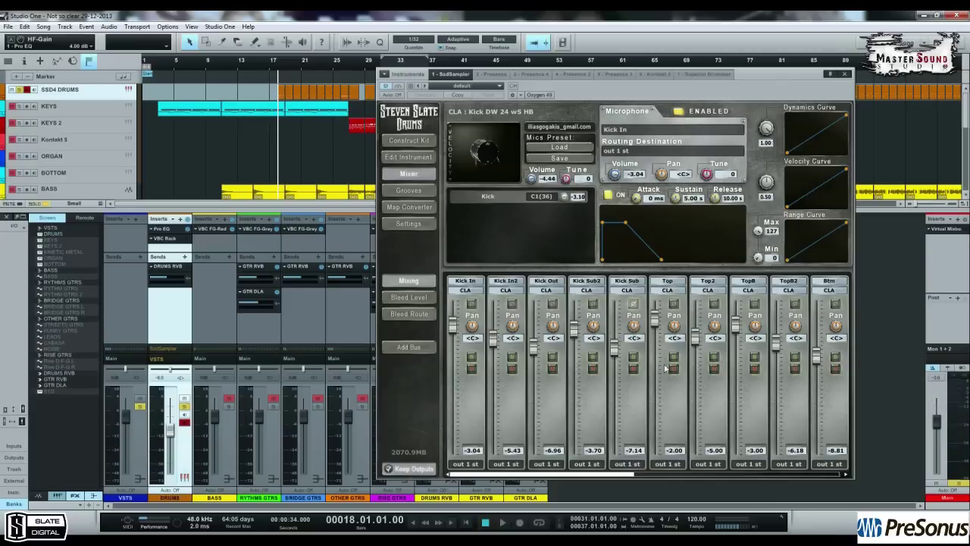
pyautogui.moveTo(535, 476)
pyautogui.mouseDown()
pyautogui.moveTo(738, 474)
pyautogui.moveTo(538, 476)
pyautogui.mouseUp()
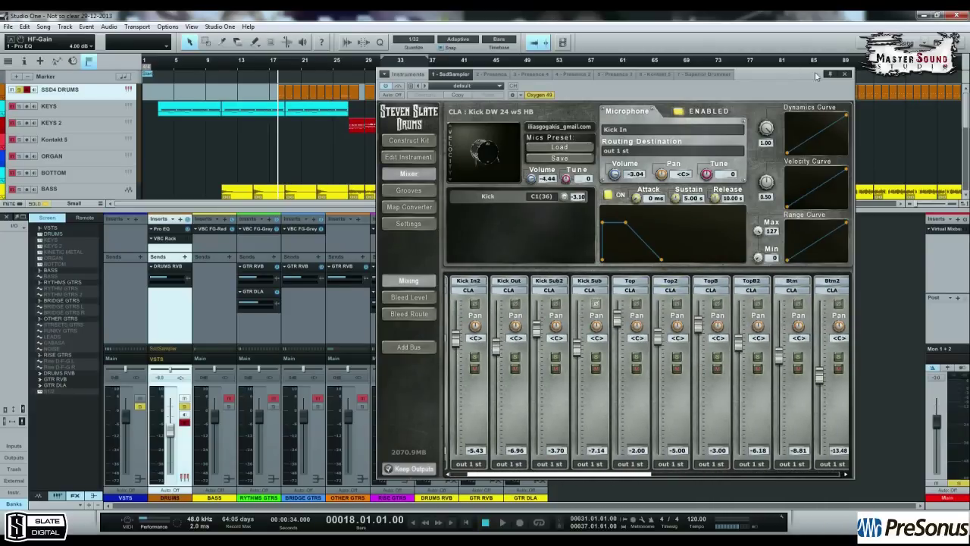
pyautogui.click(845, 74)
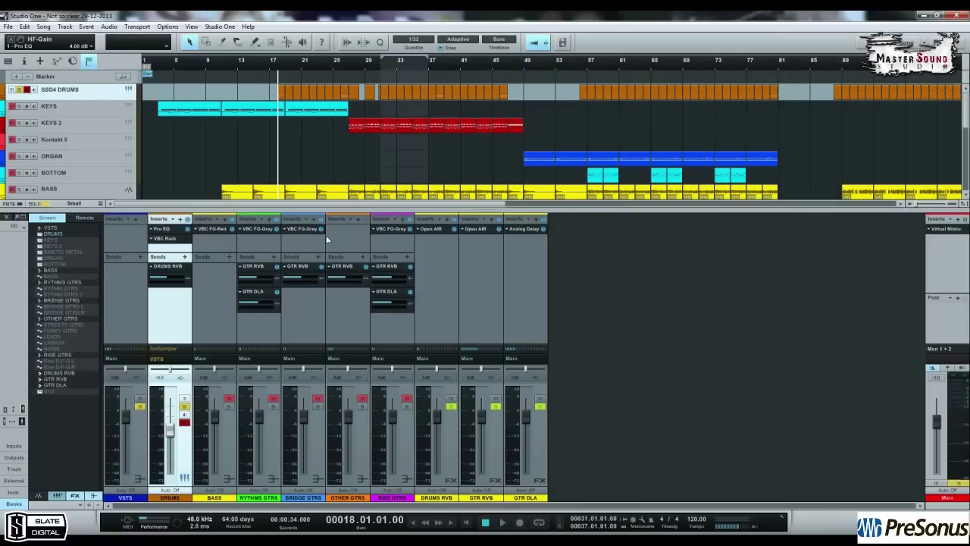
# Adjust the Main Virtual Mixbus Group Console knob while playing from bar 18, then close it
pyautogui.click(943, 231)
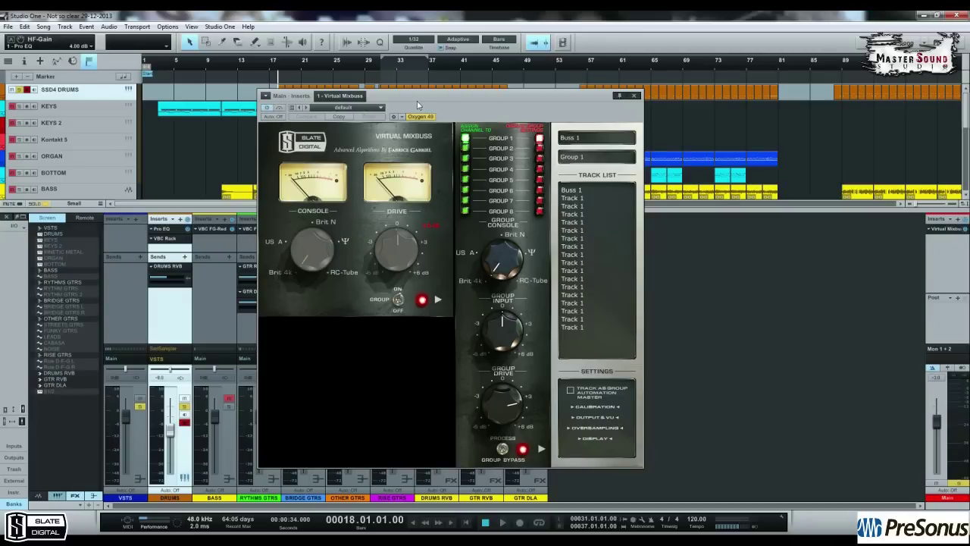
pyautogui.moveTo(417, 101); pyautogui.dragTo(610, 141)
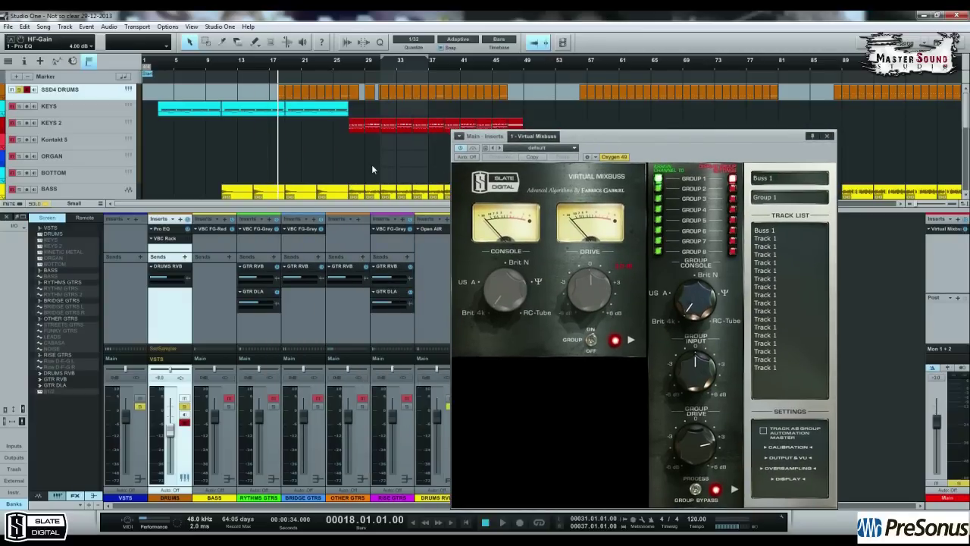
pyautogui.press('space')
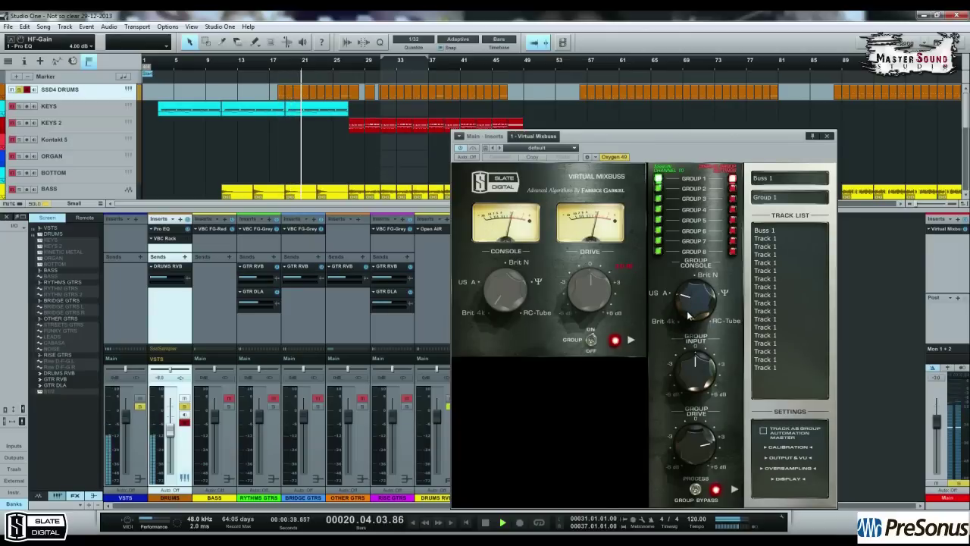
pyautogui.moveTo(689, 301); pyautogui.dragTo(676, 326)
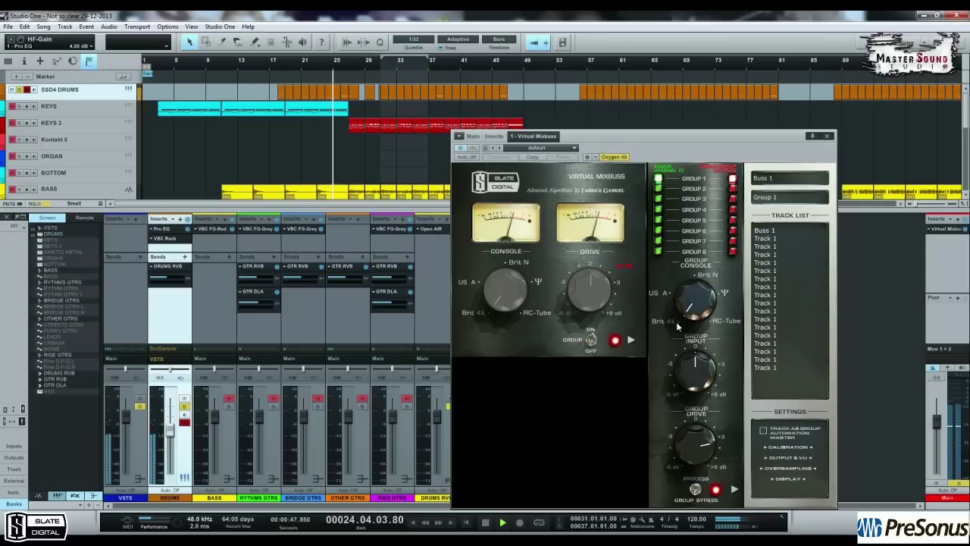
pyautogui.press('space')
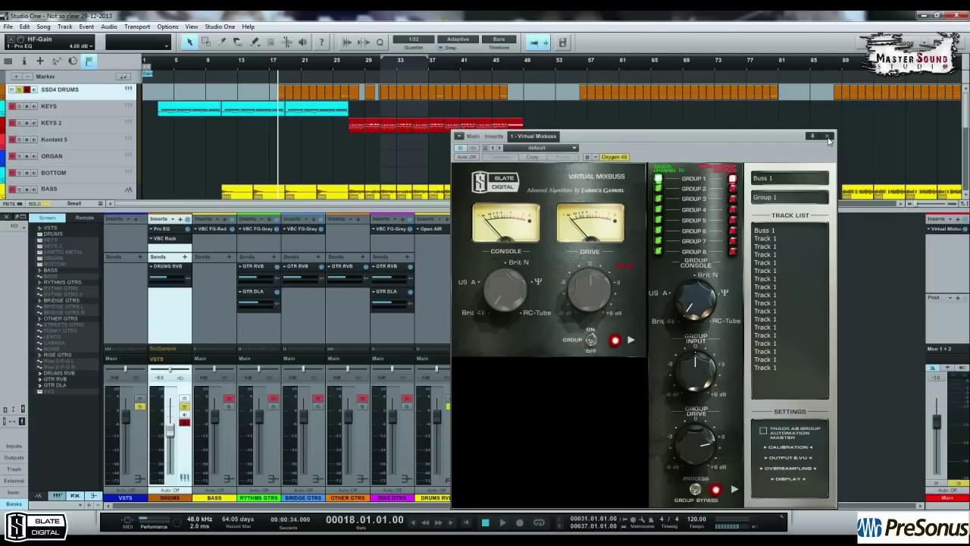
pyautogui.click(828, 138)
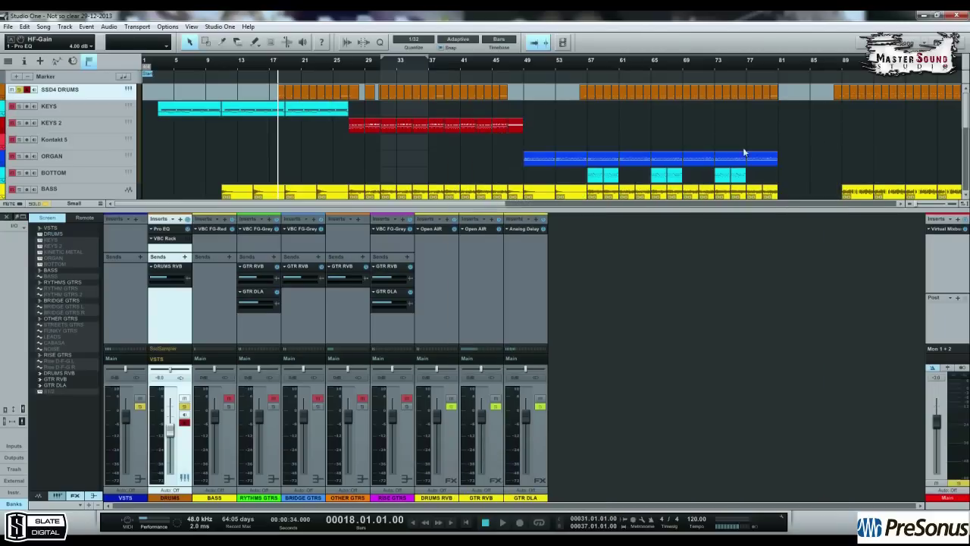
pyautogui.click(176, 239)
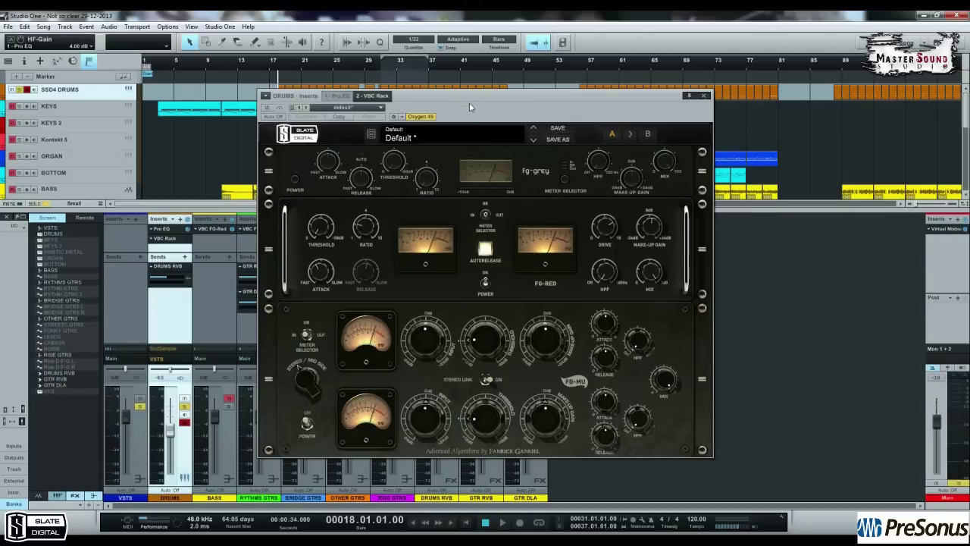
pyautogui.moveTo(469, 102); pyautogui.dragTo(670, 143)
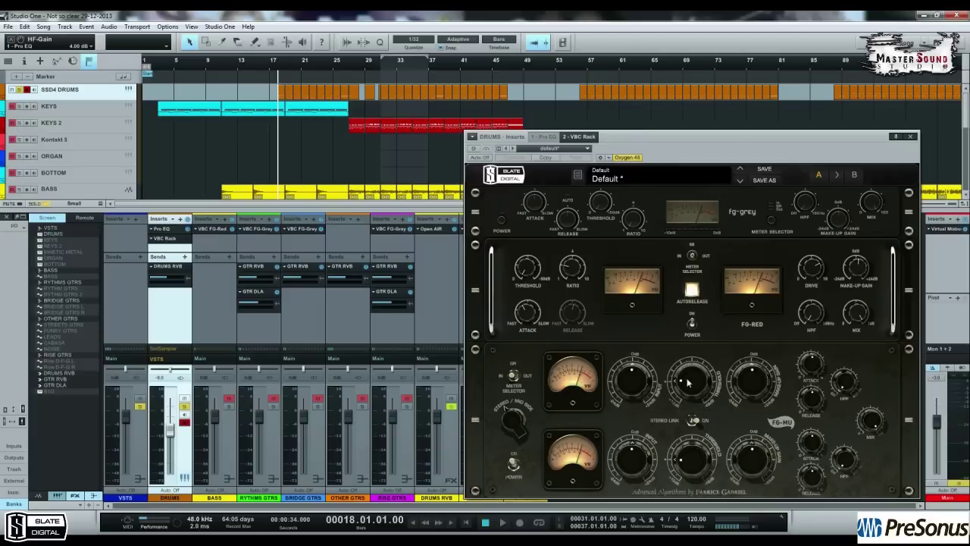
# Drag the drum bus FG-Red Threshold down to about -3.2 dB and close the VBC Rack
pyautogui.moveTo(689, 386)
pyautogui.moveTo(626, 450)
pyautogui.moveTo(527, 275)
pyautogui.moveTo(526, 275); pyautogui.dragTo(526, 257)
pyautogui.moveTo(526, 214); pyautogui.dragTo(526, 192)
pyautogui.moveTo(531, 273)
pyautogui.click(911, 138)
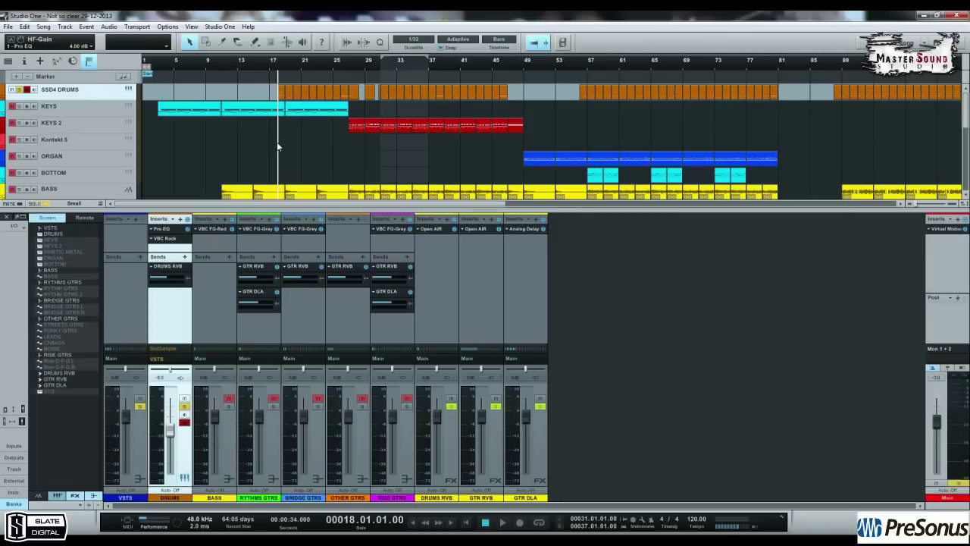
# Play the drums from bar 18, reopen the DRUMS VBC Rack, and play again to hear the compression
pyautogui.press('space')
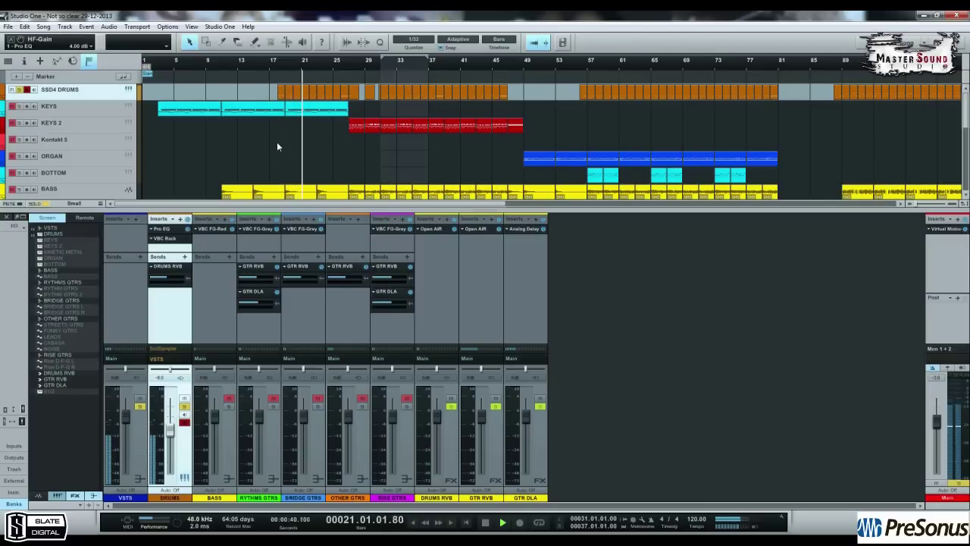
pyautogui.press('space')
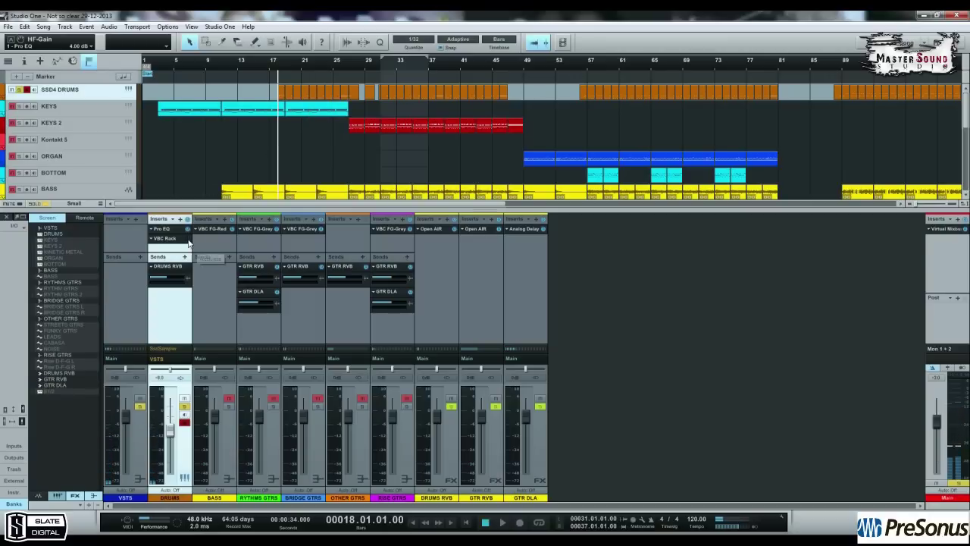
pyautogui.click(164, 241)
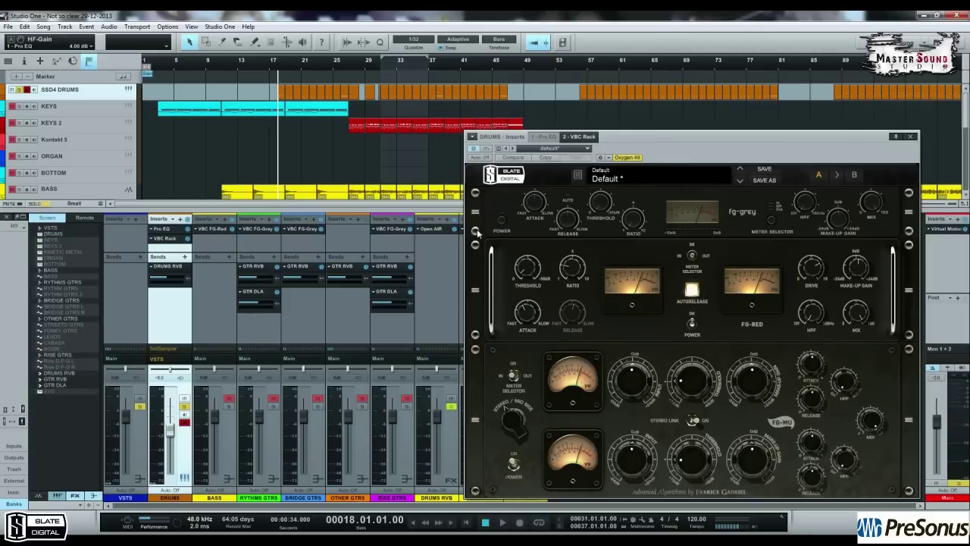
pyautogui.press('space')
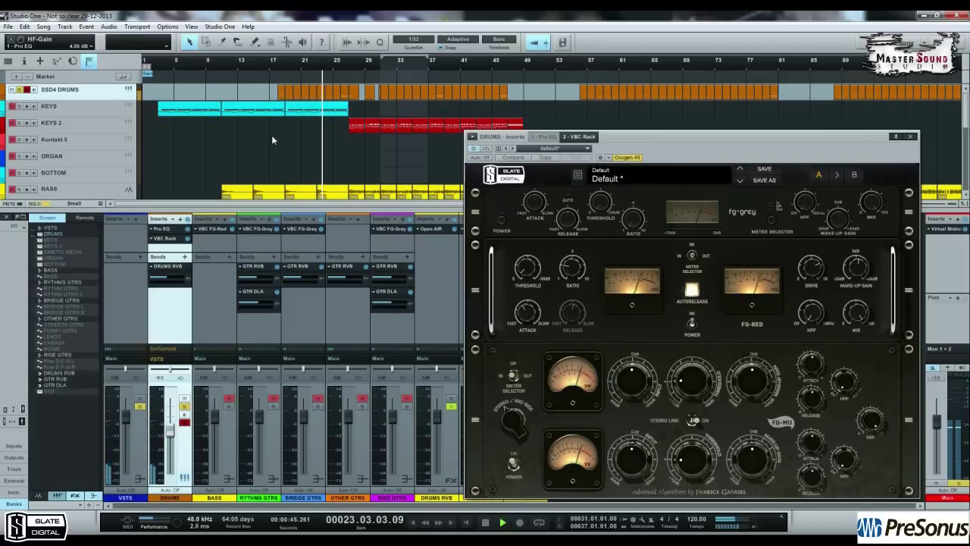
pyautogui.press('space')
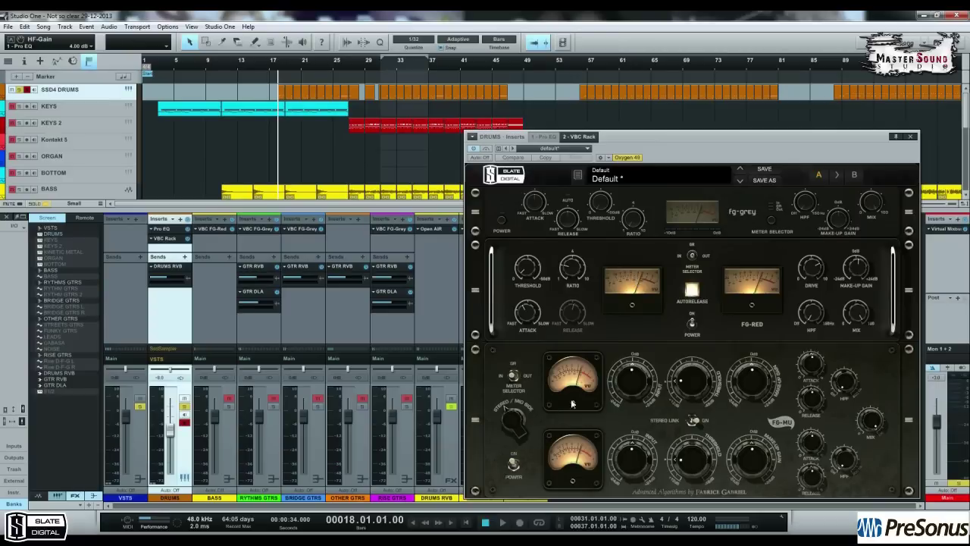
pyautogui.click(514, 465)
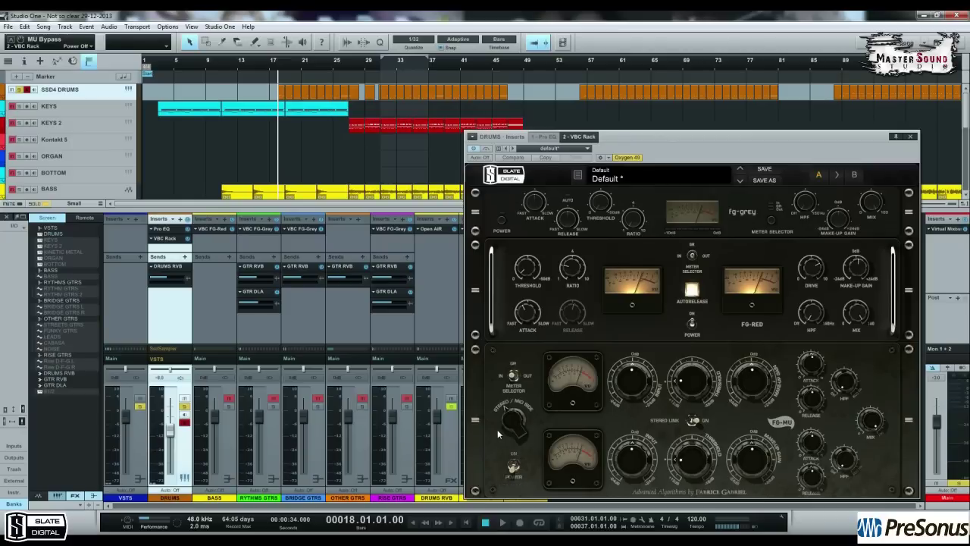
pyautogui.press('space')
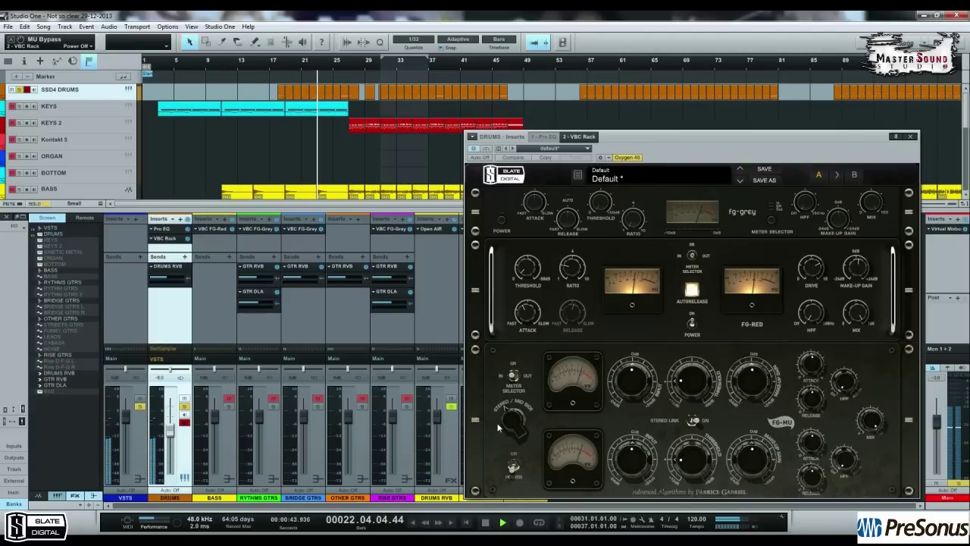
pyautogui.click(515, 466)
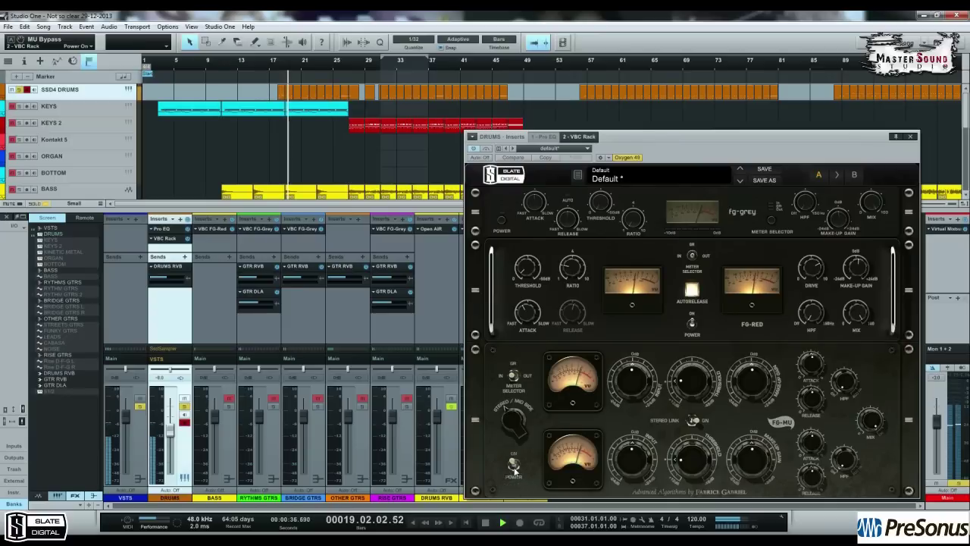
pyautogui.click(514, 467)
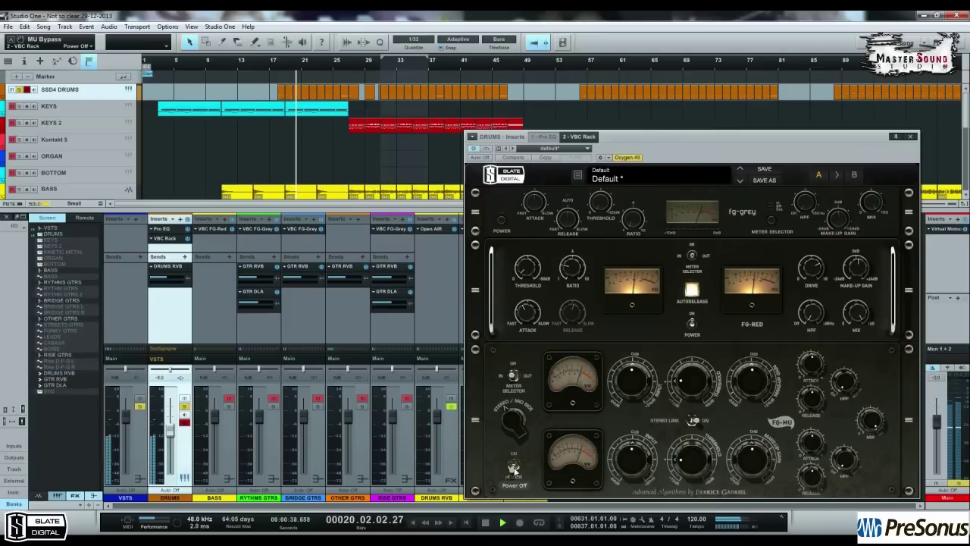
pyautogui.click(514, 467)
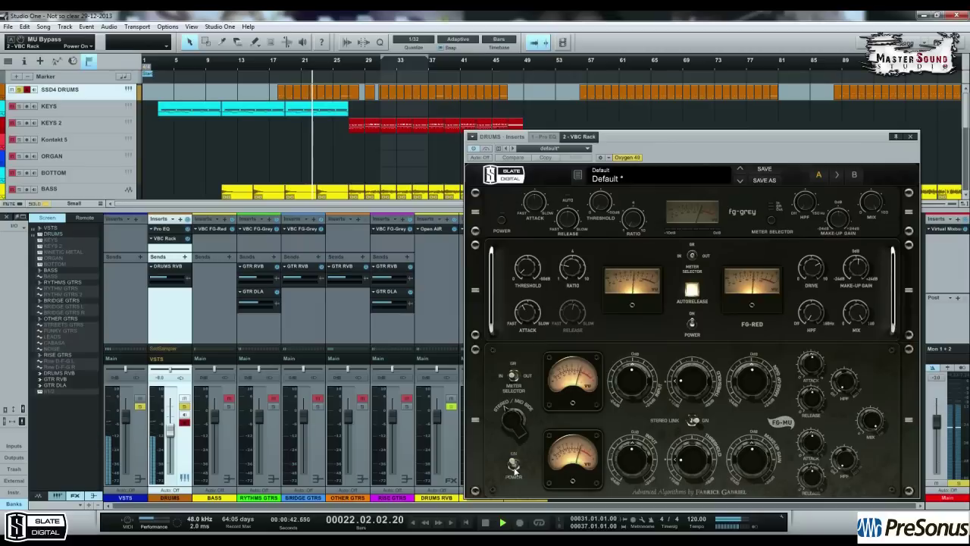
pyautogui.click(514, 467)
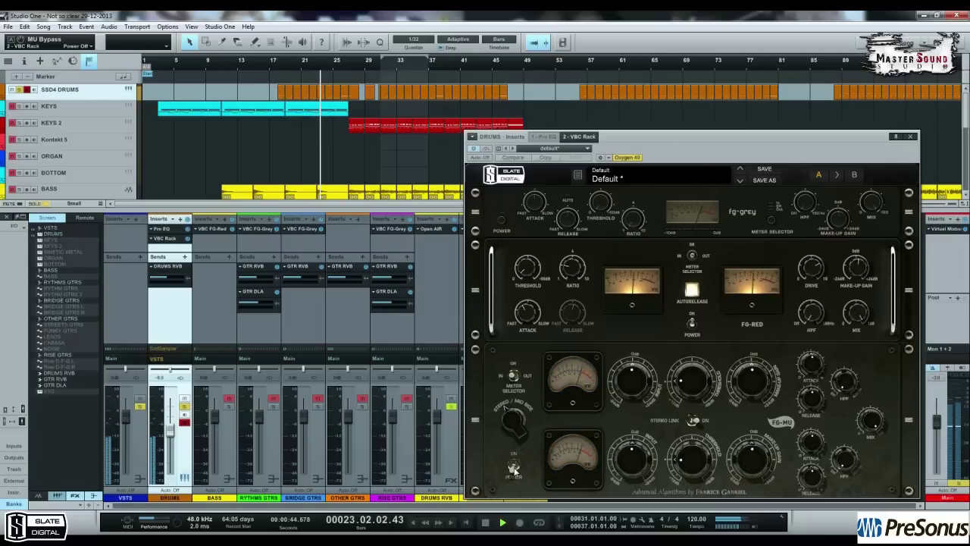
pyautogui.press('space')
pyautogui.click(514, 467)
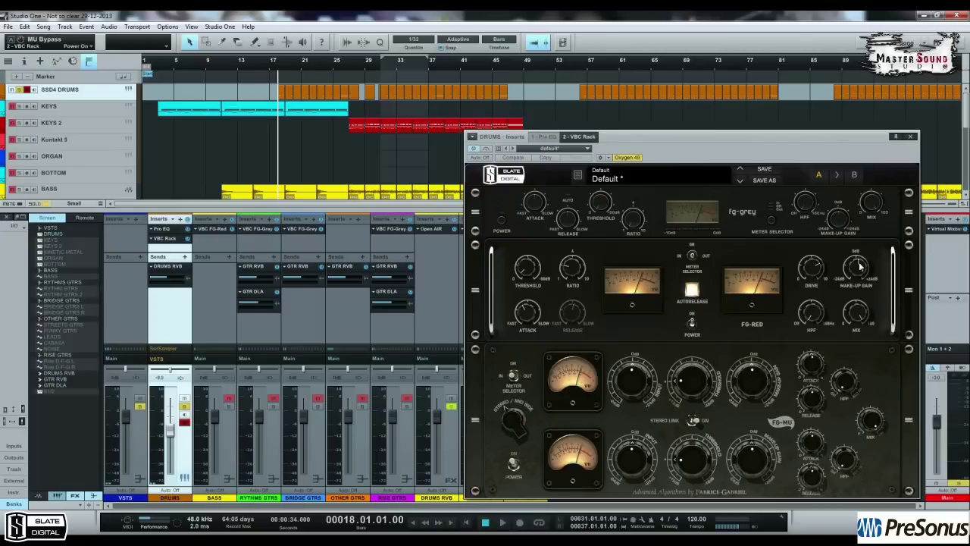
# Close the VBC Rack and open the SSD4 editor, scrolling across its kit mixer
pyautogui.click(911, 138)
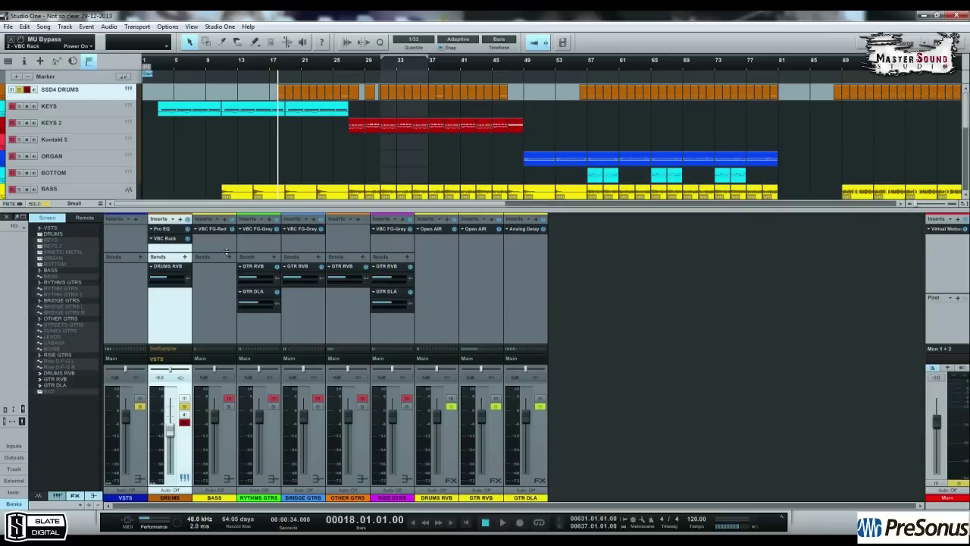
pyautogui.click(129, 89)
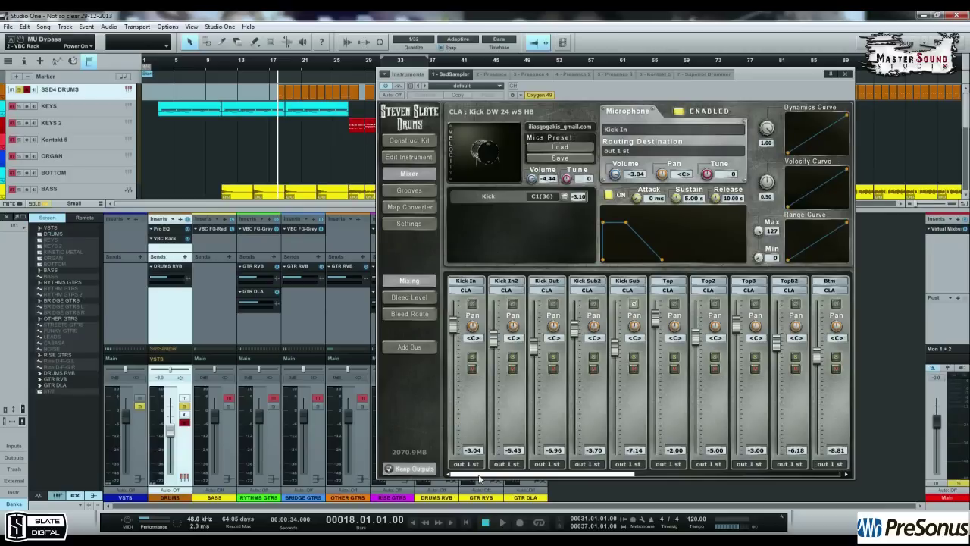
pyautogui.moveTo(479, 477); pyautogui.dragTo(674, 478)
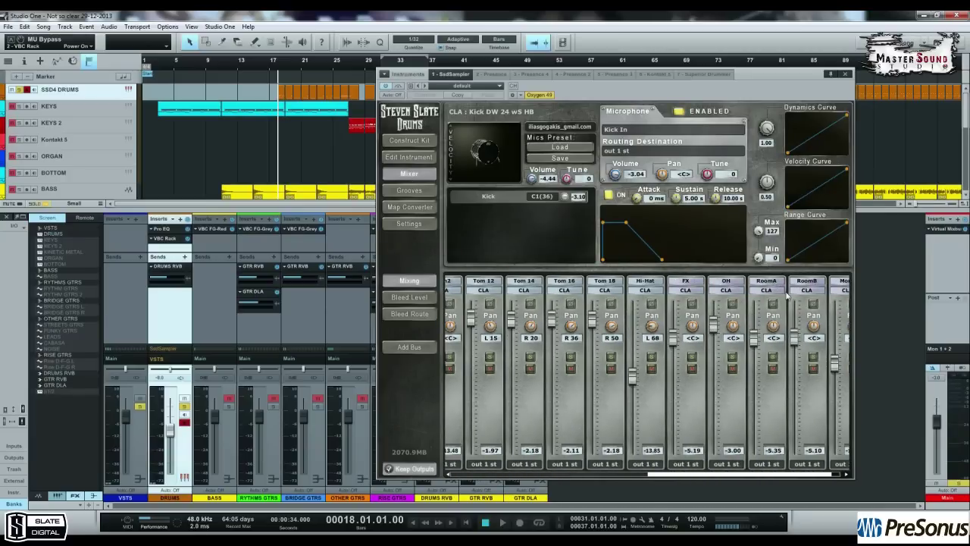
# Review the drum mics' Bleed Level settings, return to the Mixing view and close the sampler
pyautogui.click(396, 298)
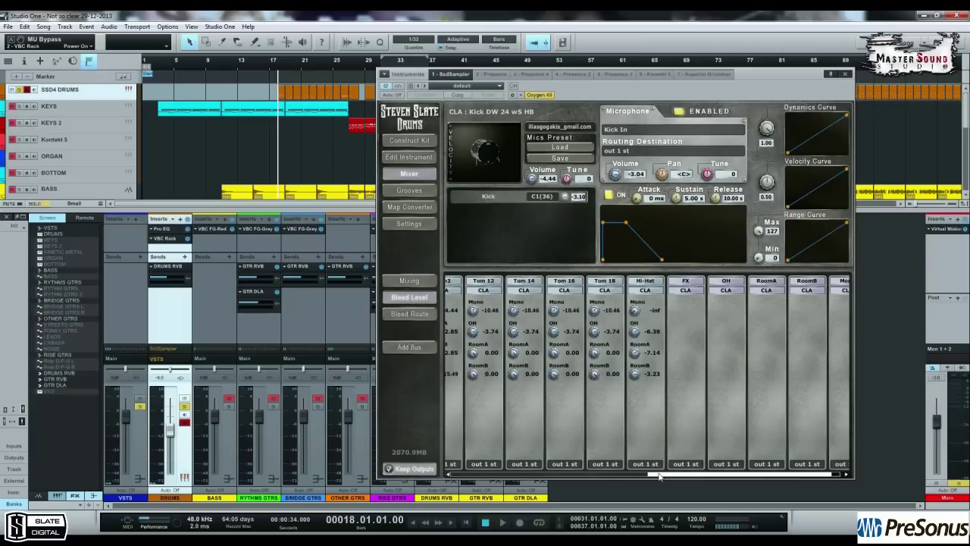
pyautogui.moveTo(659, 476); pyautogui.dragTo(457, 482)
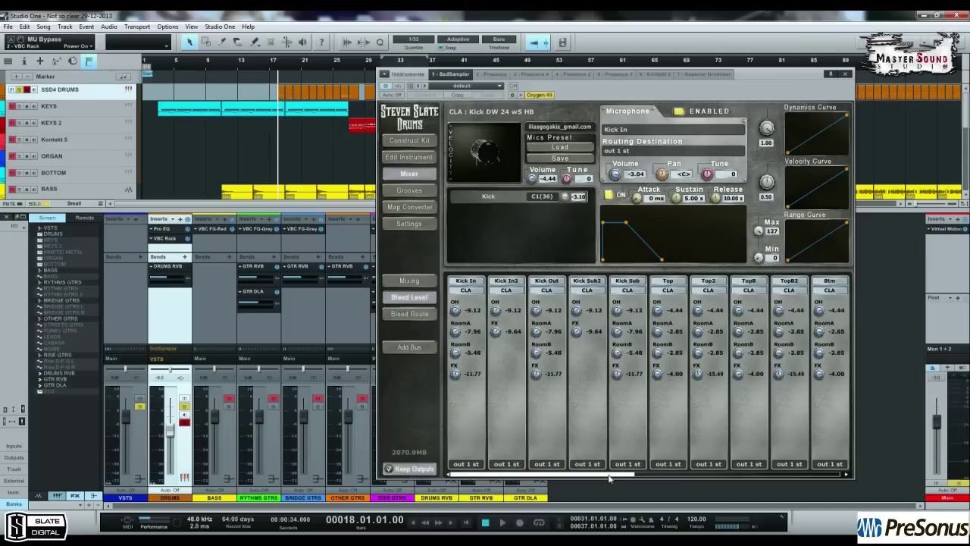
pyautogui.moveTo(609, 475); pyautogui.dragTo(648, 475)
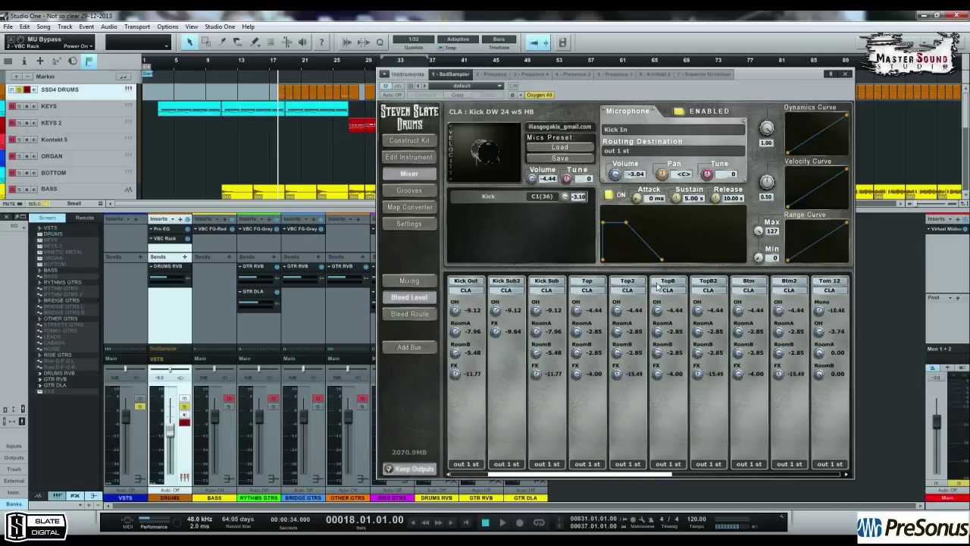
pyautogui.moveTo(637, 479); pyautogui.dragTo(375, 320)
pyautogui.click(402, 280)
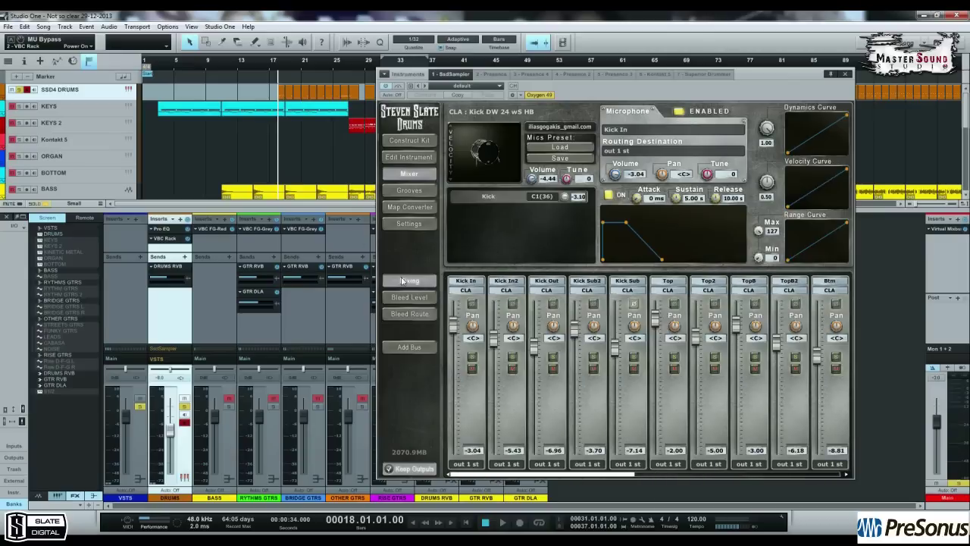
pyautogui.click(847, 75)
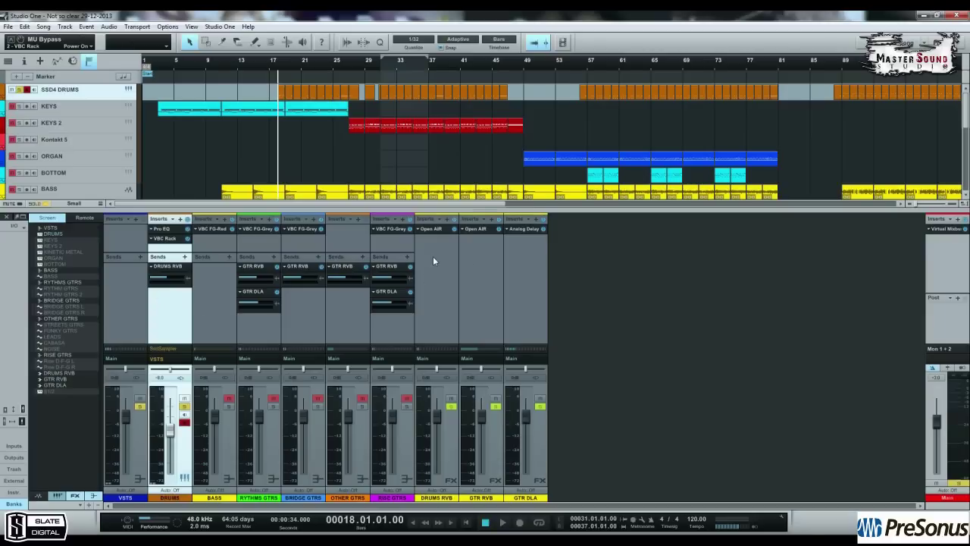
# Open the DRUMS RVB Open AIR, browse the Rooms presets, keep MSS DRUMS Bongo Plate and close it
pyautogui.click(433, 230)
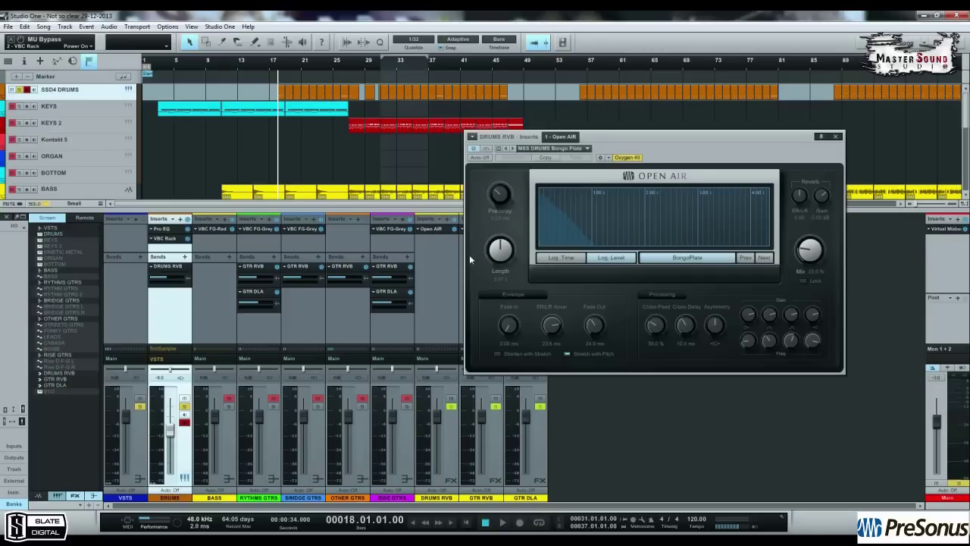
pyautogui.moveTo(677, 145); pyautogui.dragTo(748, 156)
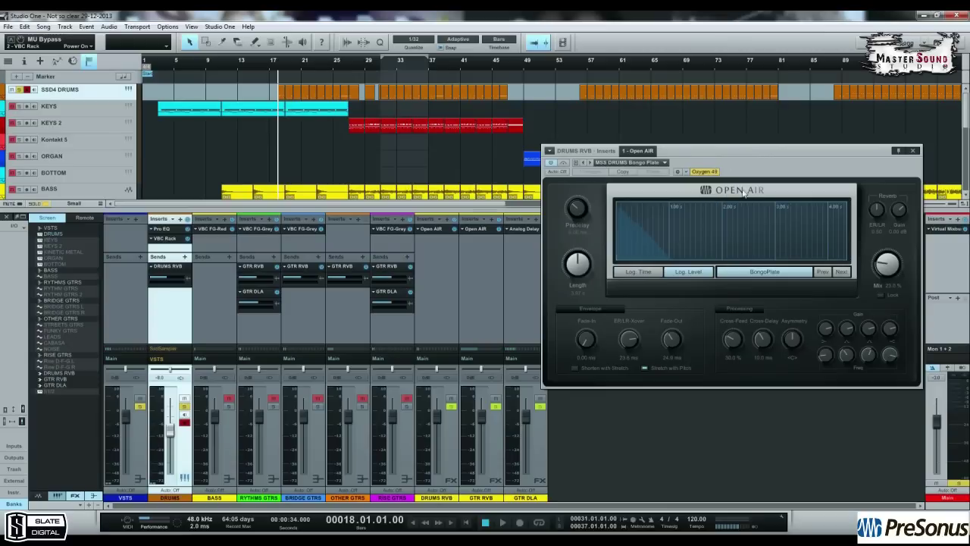
pyautogui.moveTo(741, 156); pyautogui.dragTo(732, 107)
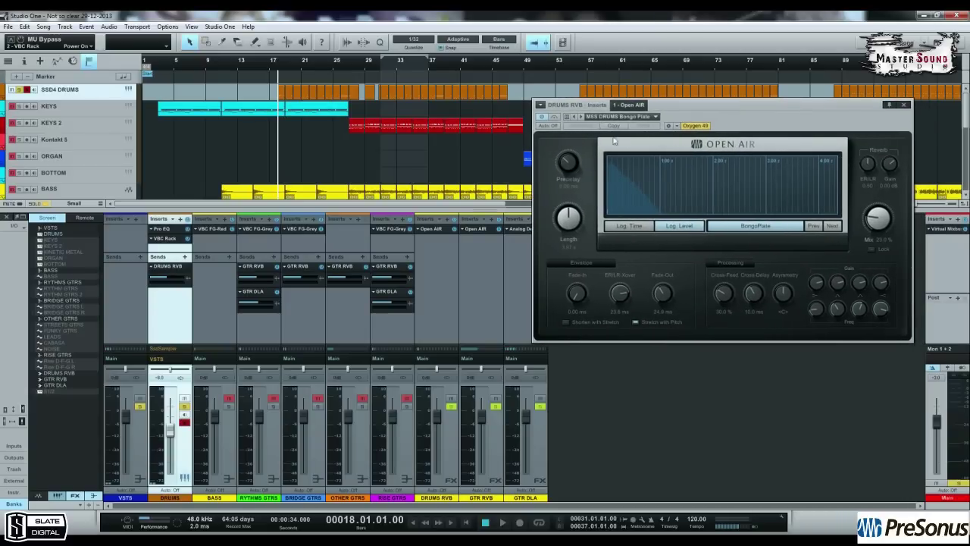
pyautogui.click(603, 117)
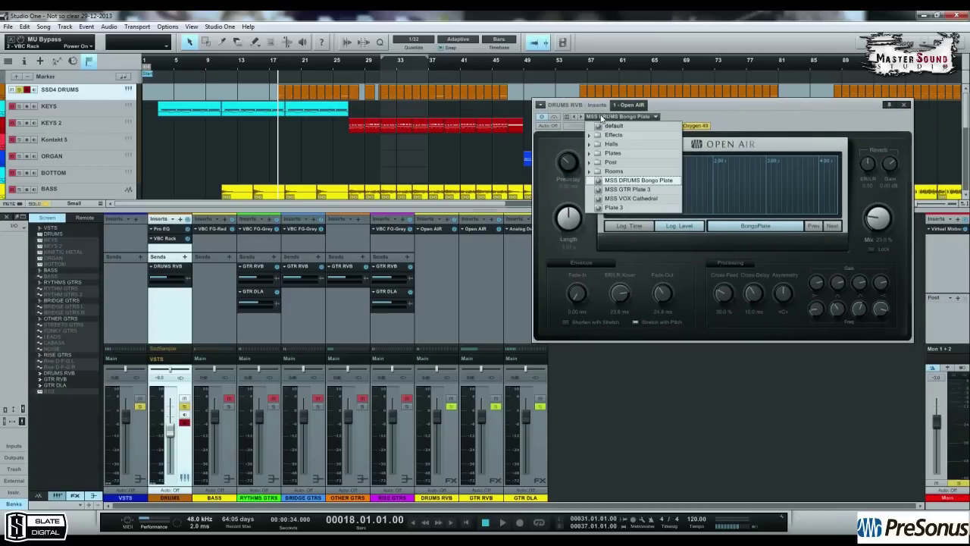
pyautogui.click(590, 171)
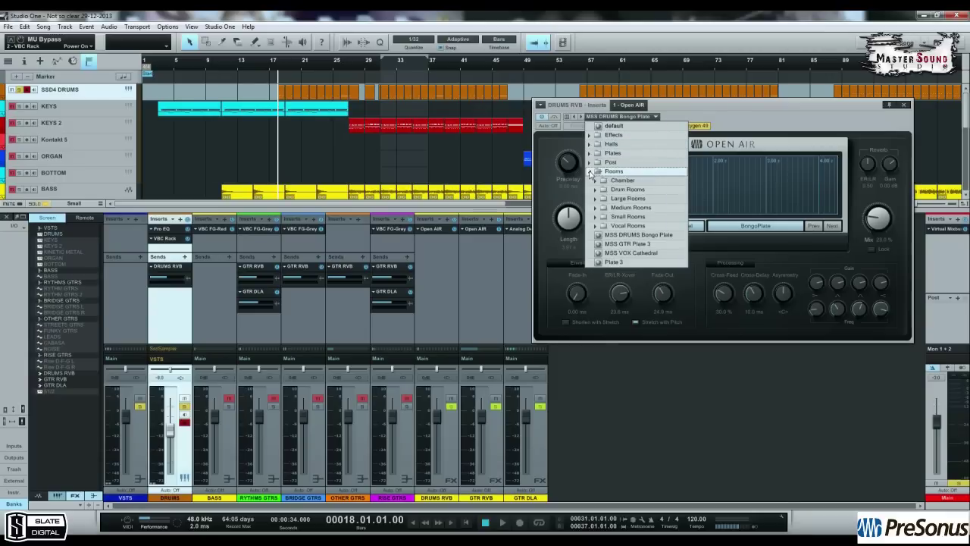
pyautogui.click(717, 110)
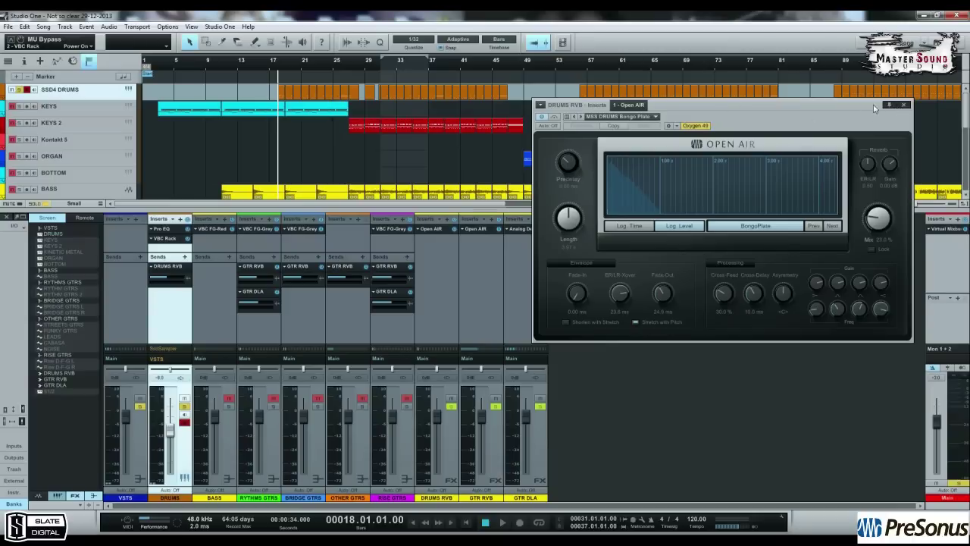
pyautogui.click(903, 104)
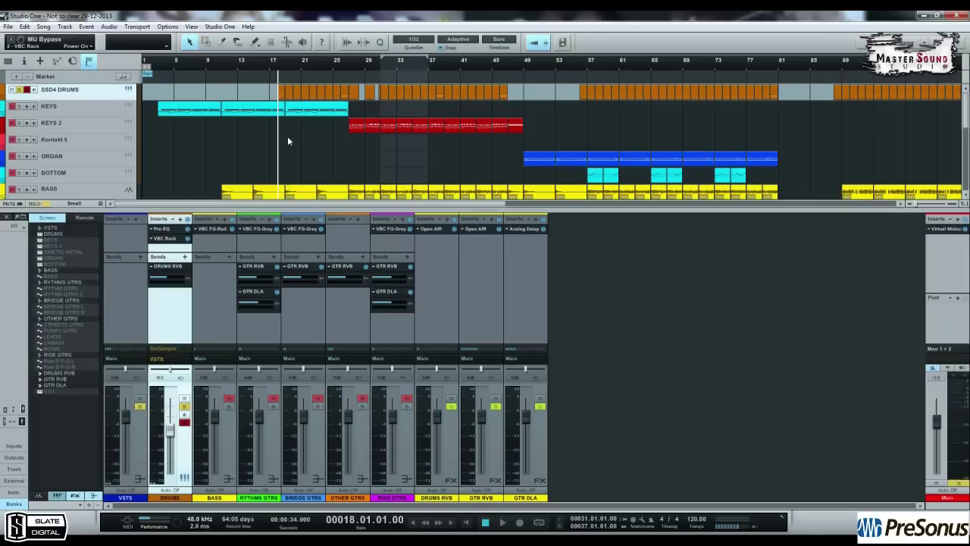
pyautogui.press('space')
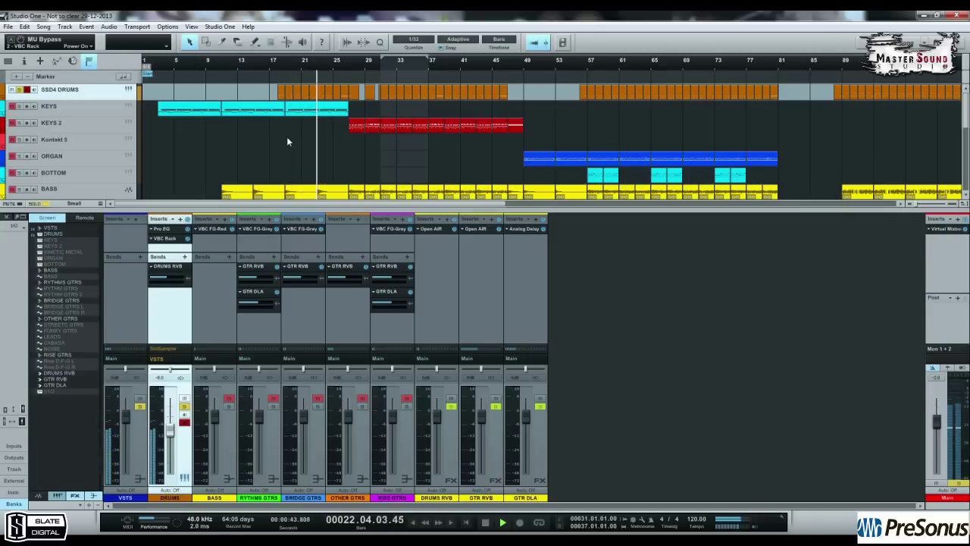
pyautogui.press('space')
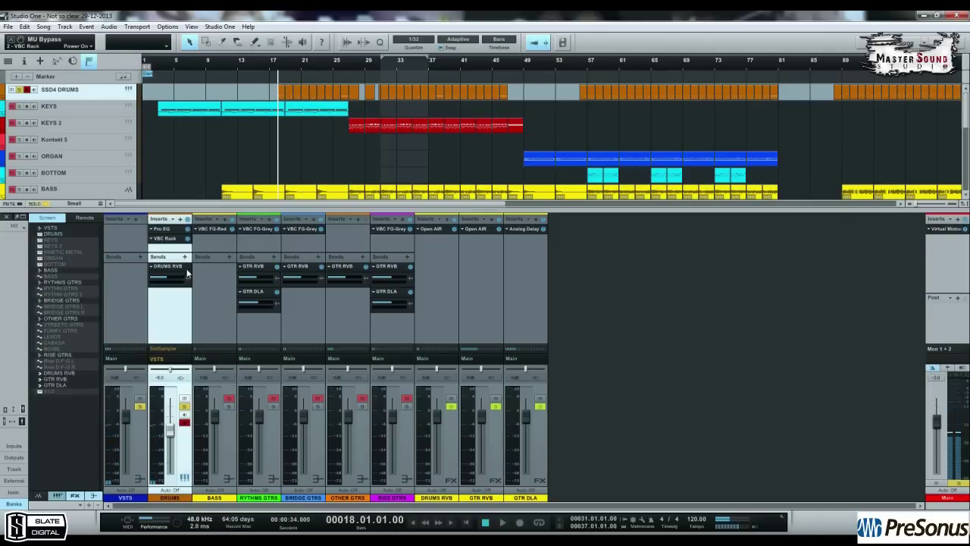
pyautogui.press('space')
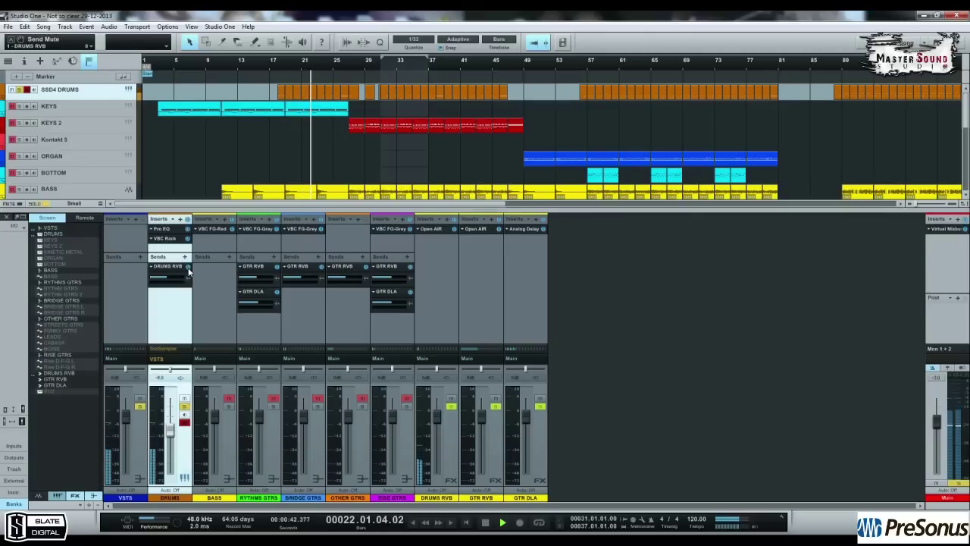
pyautogui.press('space')
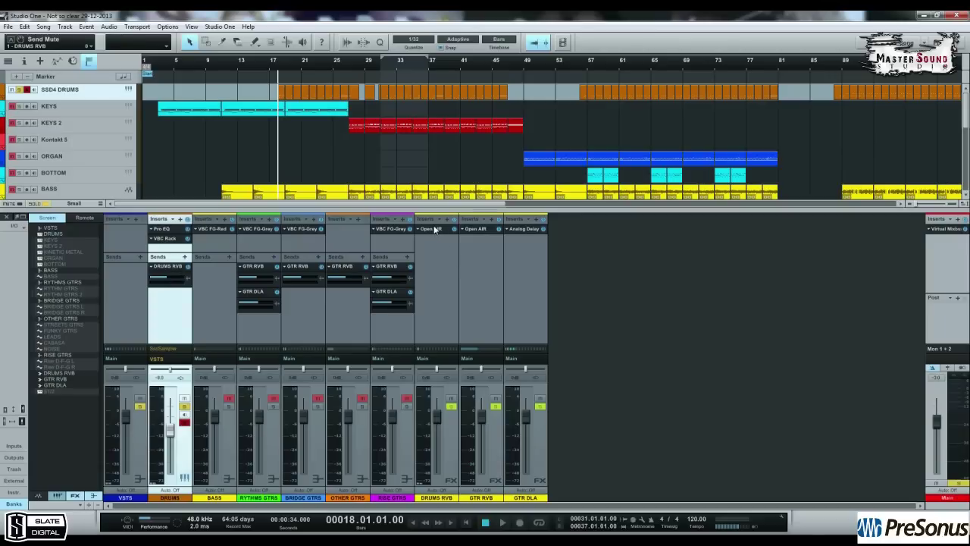
pyautogui.click(440, 415)
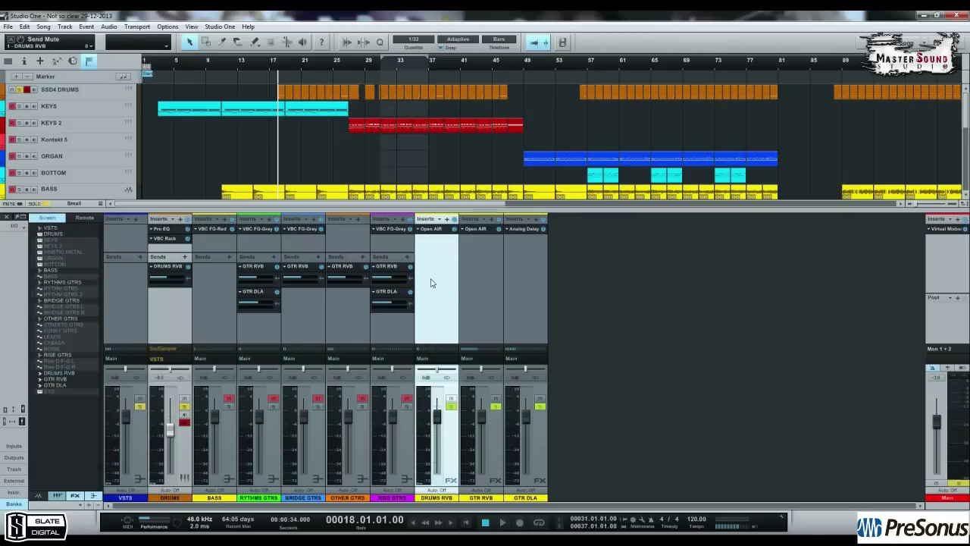
pyautogui.rightClick(563, 314)
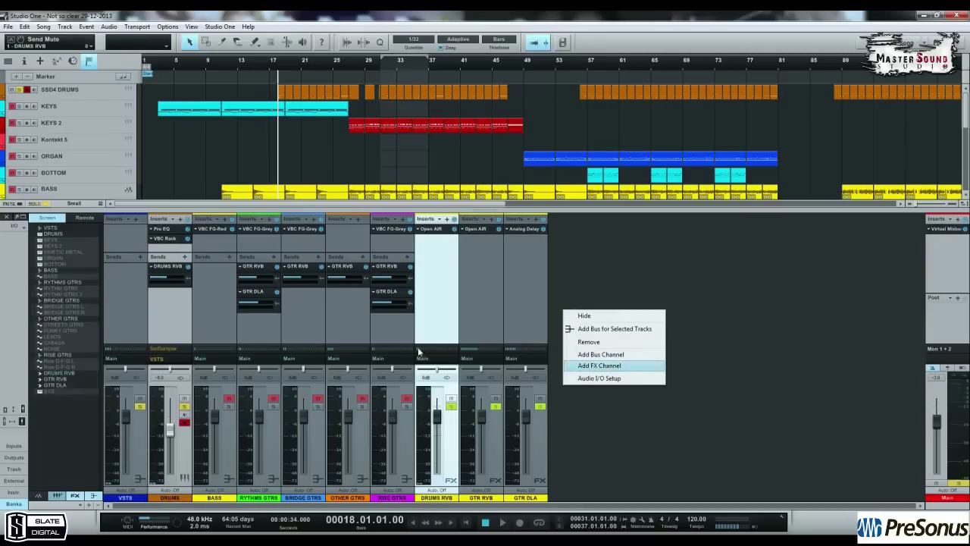
pyautogui.click(607, 366)
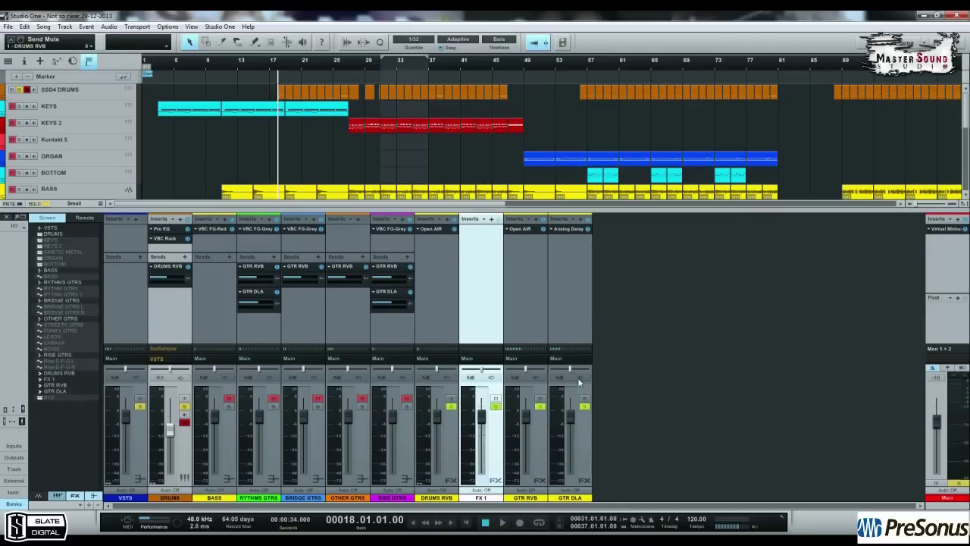
pyautogui.rightClick(500, 440)
pyautogui.click(512, 469)
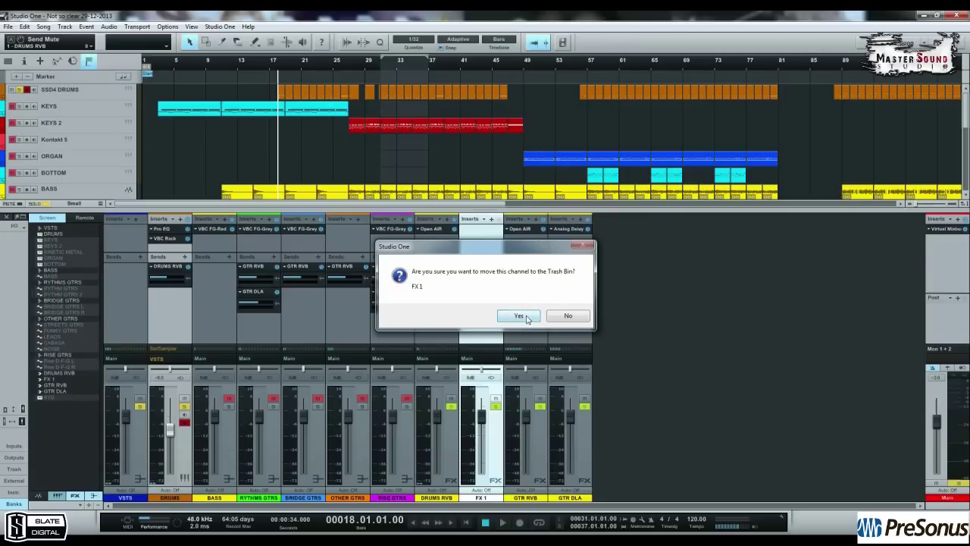
pyautogui.click(518, 316)
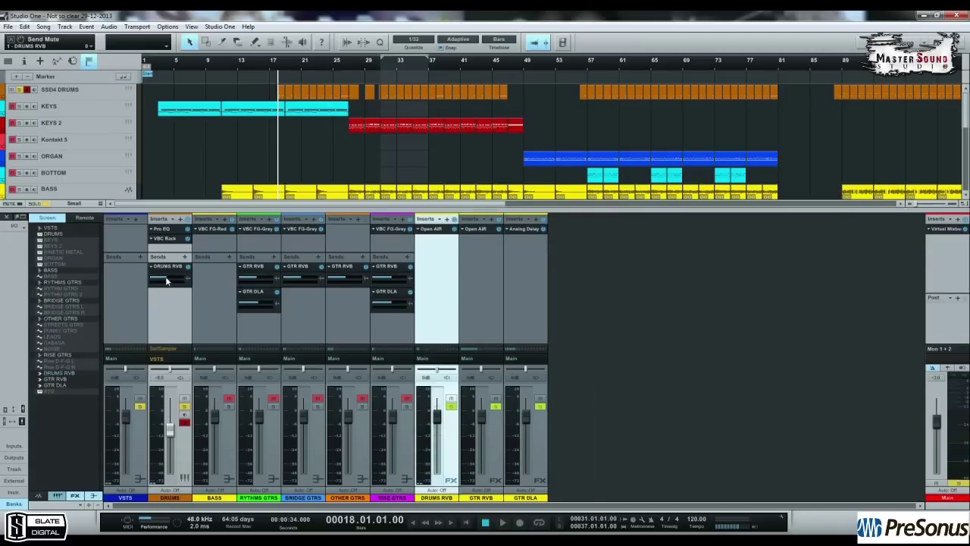
pyautogui.moveTo(166, 280)
pyautogui.mouseDown()
pyautogui.moveTo(155, 280)
pyautogui.moveTo(167, 281)
pyautogui.mouseUp()
# Play the song briefly and stop it to hear the DRUMS RVB send at about -12 dB
pyautogui.press('space')
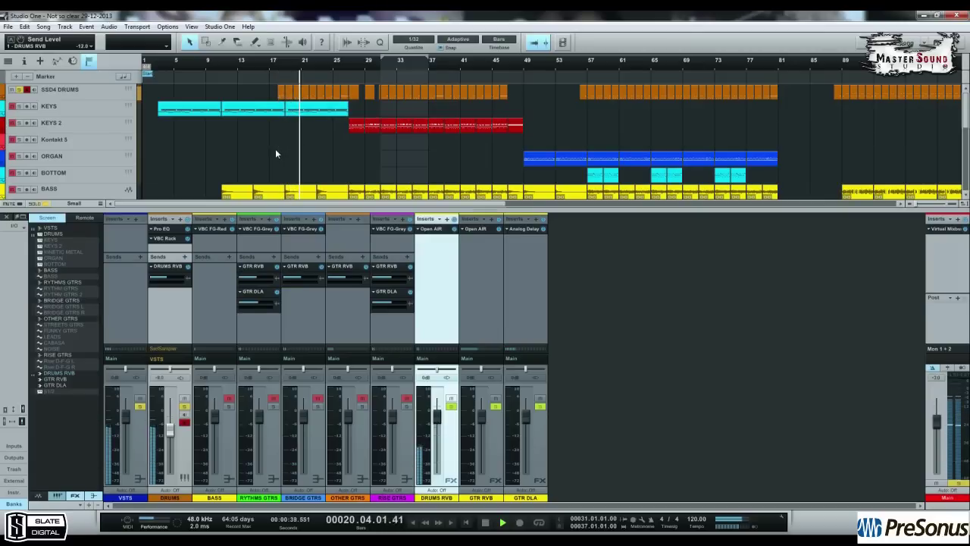
pyautogui.press('space')
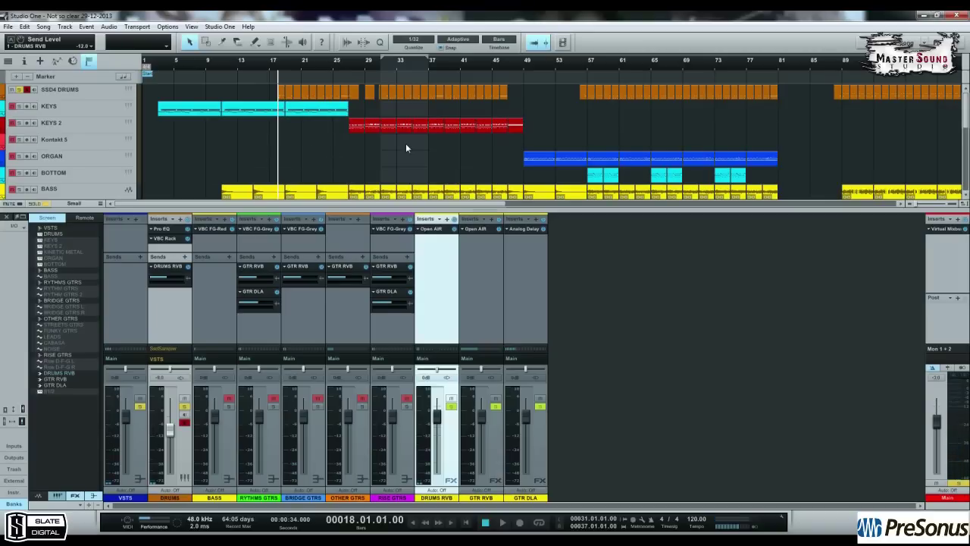
# Zoom the timeline out to show bars 1–177, then zoom back in around the playhead and resume playback
pyautogui.scroll(-8, 406, 148)
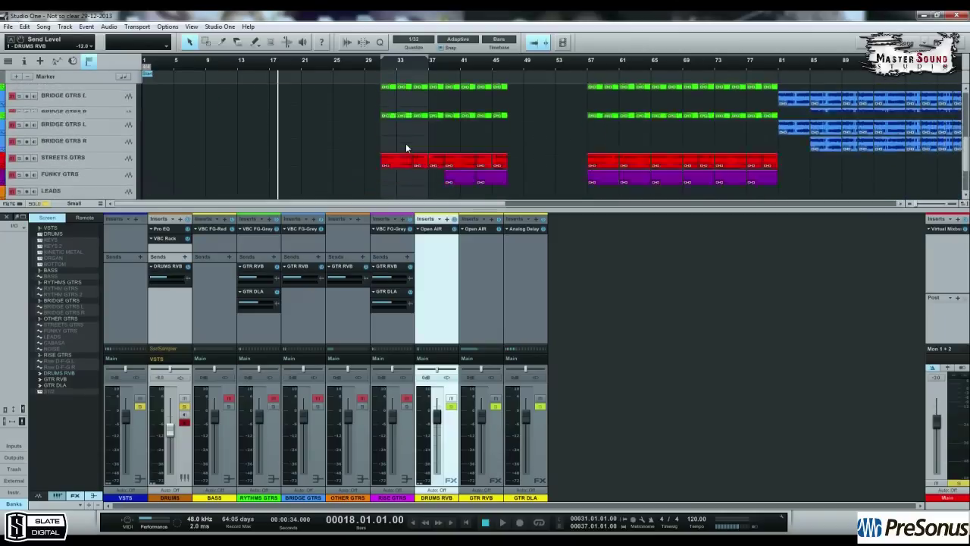
pyautogui.scroll(8, 406, 148)
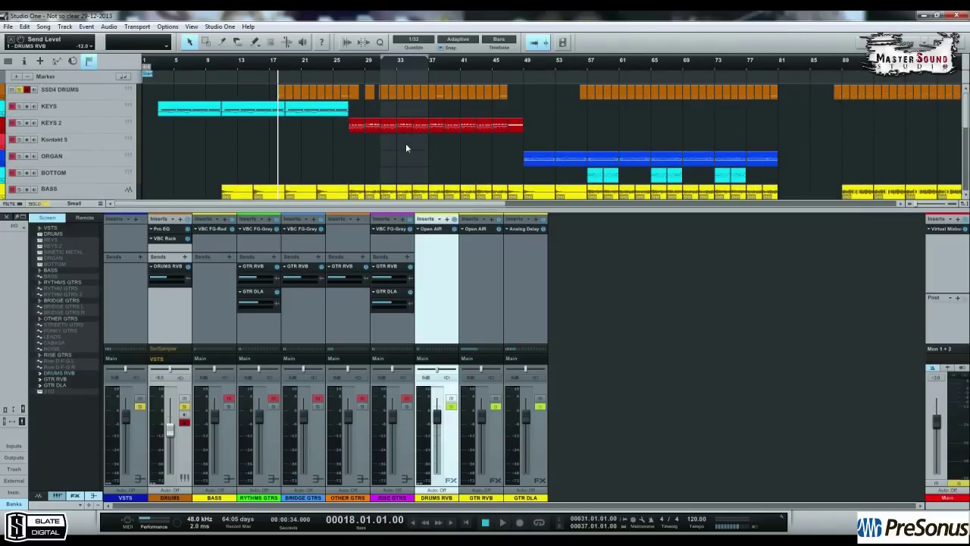
pyautogui.scroll(-5, 406, 148)
pyautogui.scroll(-3, 405, 148)
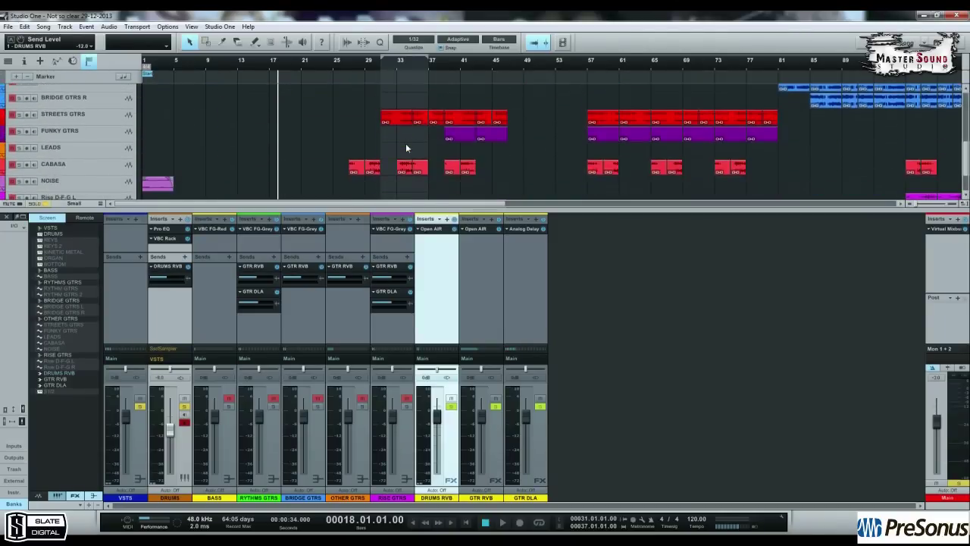
pyautogui.scroll(8, 406, 148)
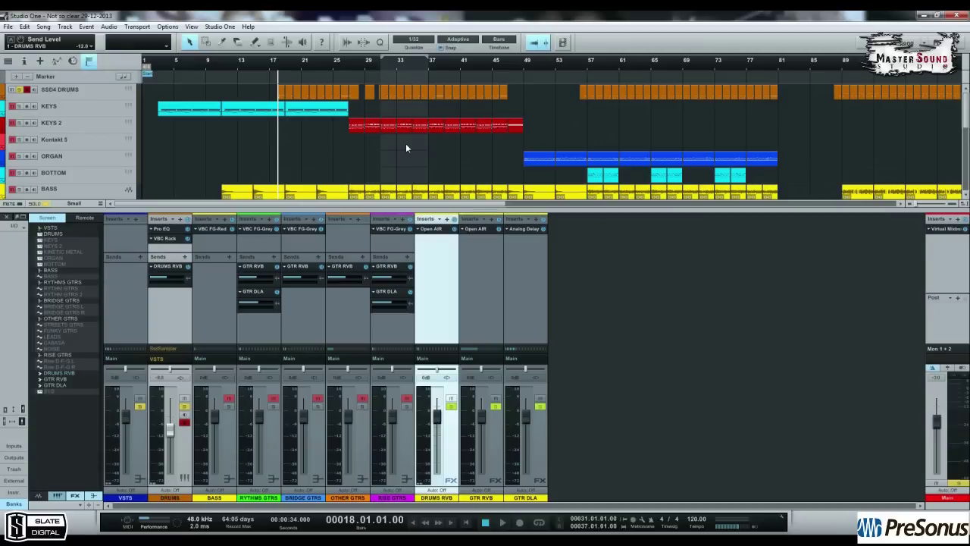
pyautogui.press('w')
pyautogui.press('e')
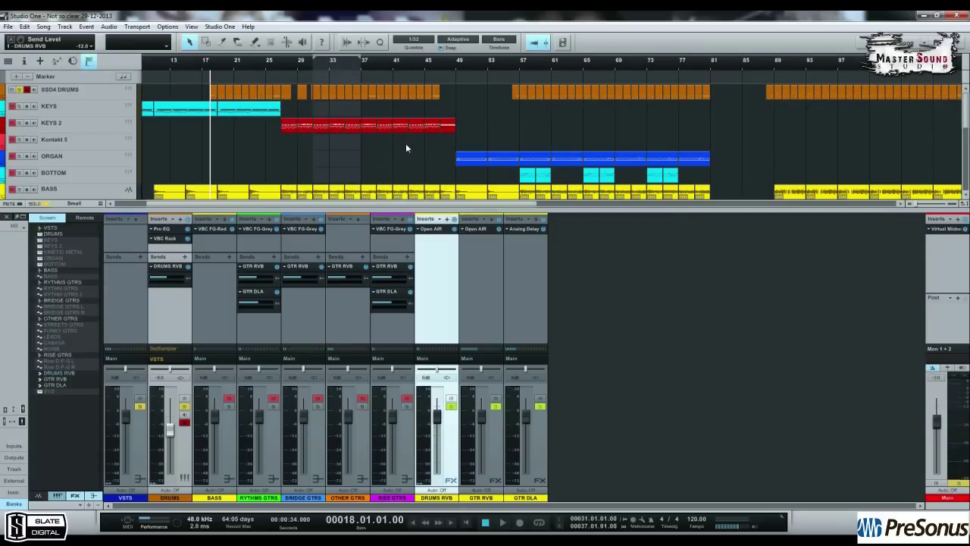
pyautogui.press('w')
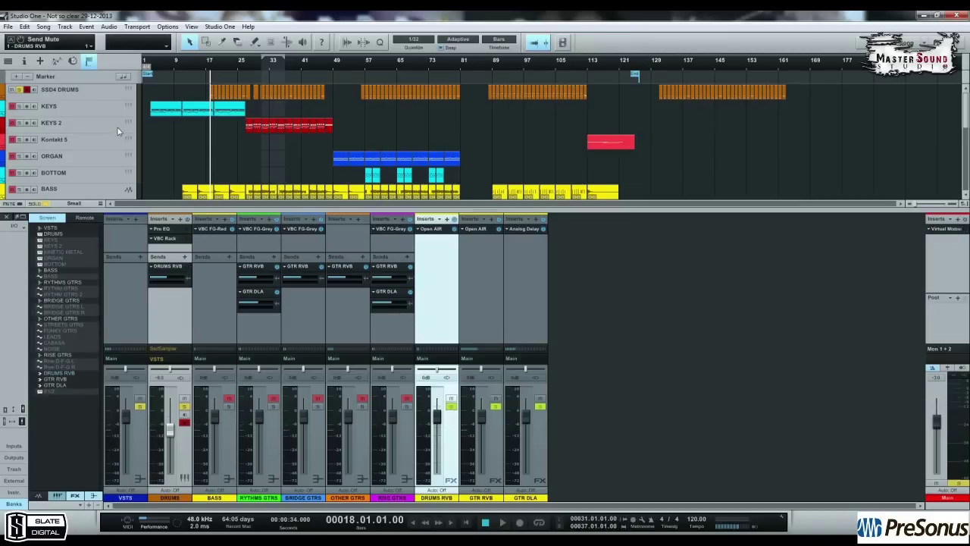
pyautogui.press('e')
pyautogui.press('space')
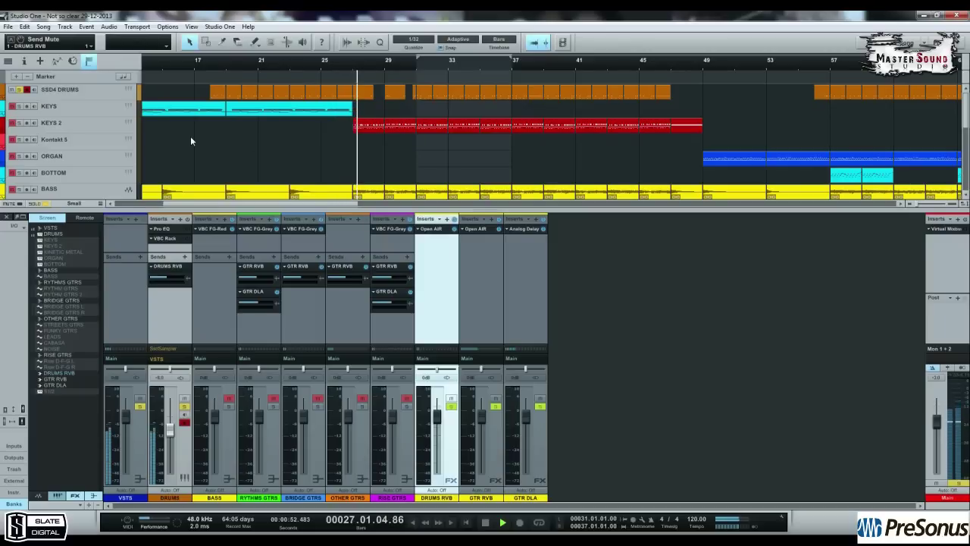
# Stop playback back to bar 18, then play the mix again from there
pyautogui.press('space')
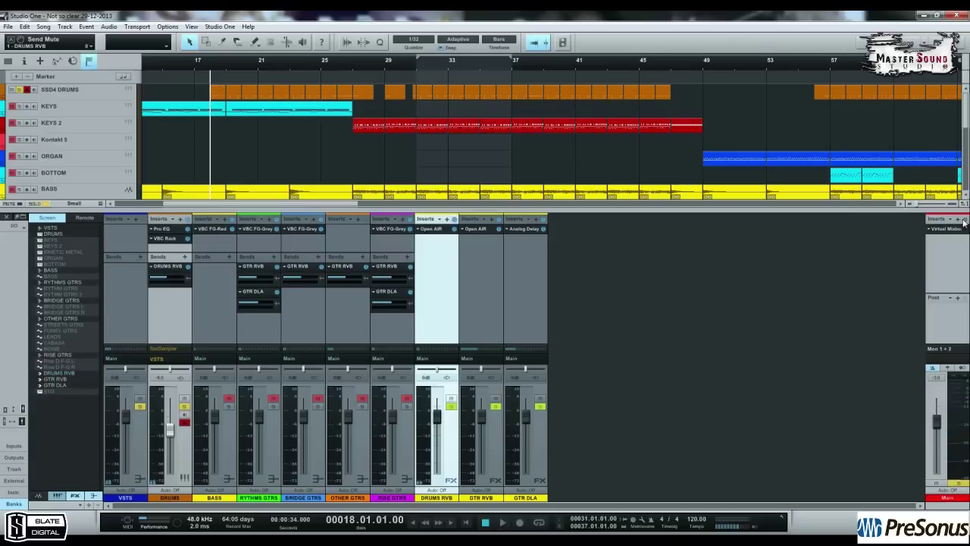
pyautogui.press('space')
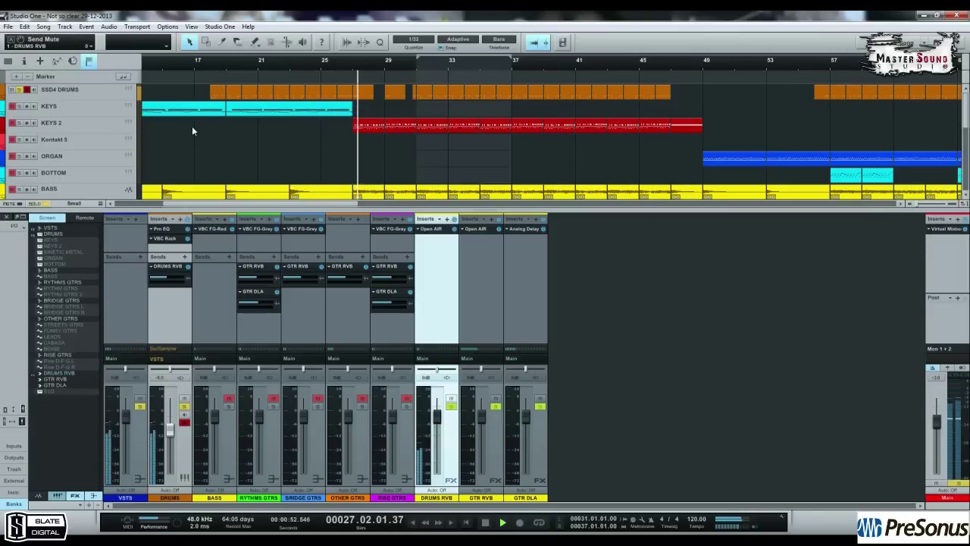
# Halt playback near bar 27 so the position jumps back to bar 18 and the meters go idle
pyautogui.press('space')
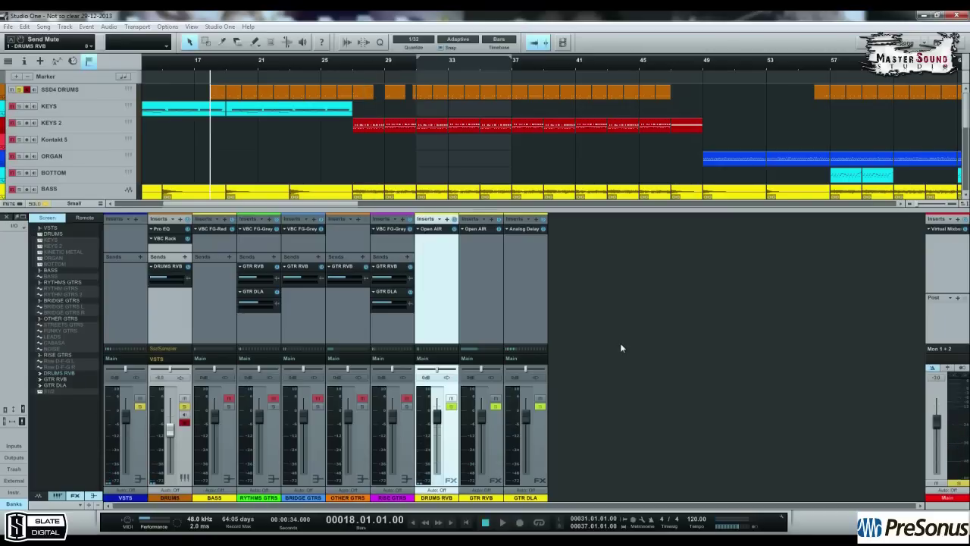